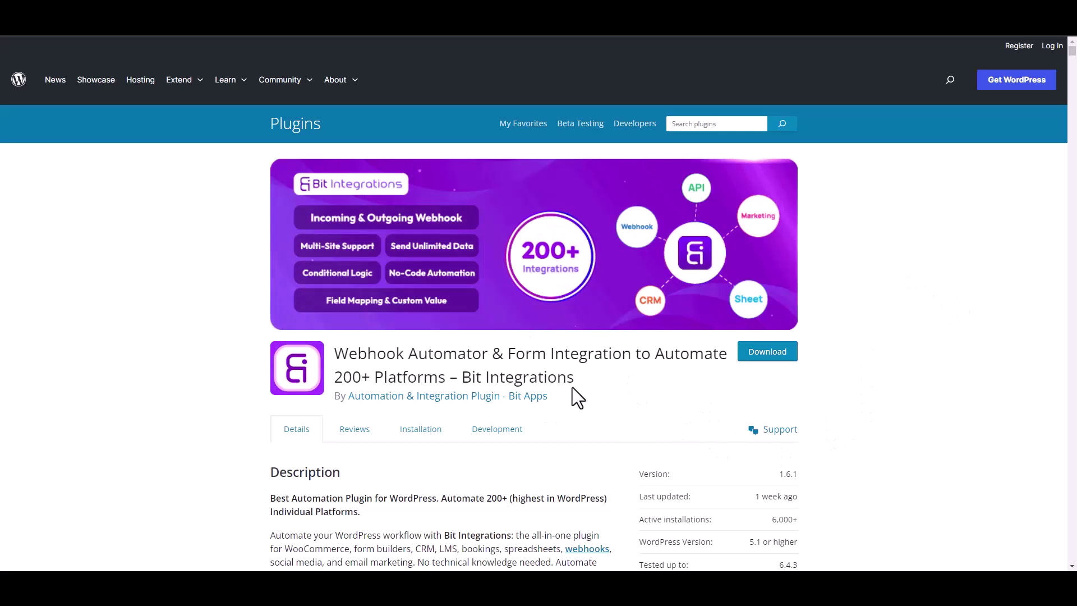
# Look over the Bit Integrations plugin listing, then start a new integration in WP admin.
pyautogui.moveTo(463, 376); pyautogui.dragTo(587, 388)
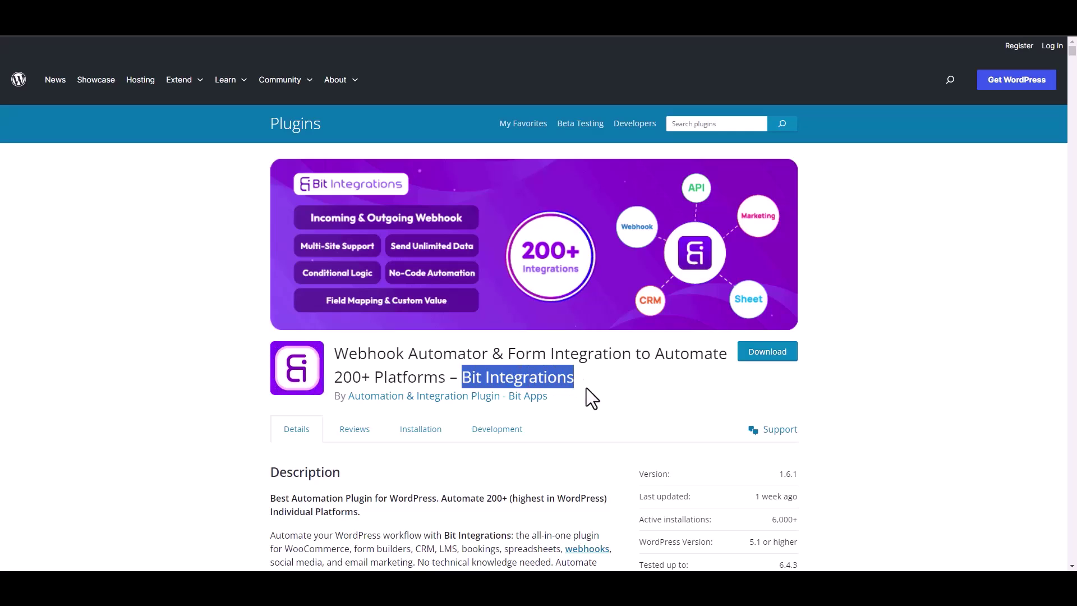
pyautogui.click(594, 391)
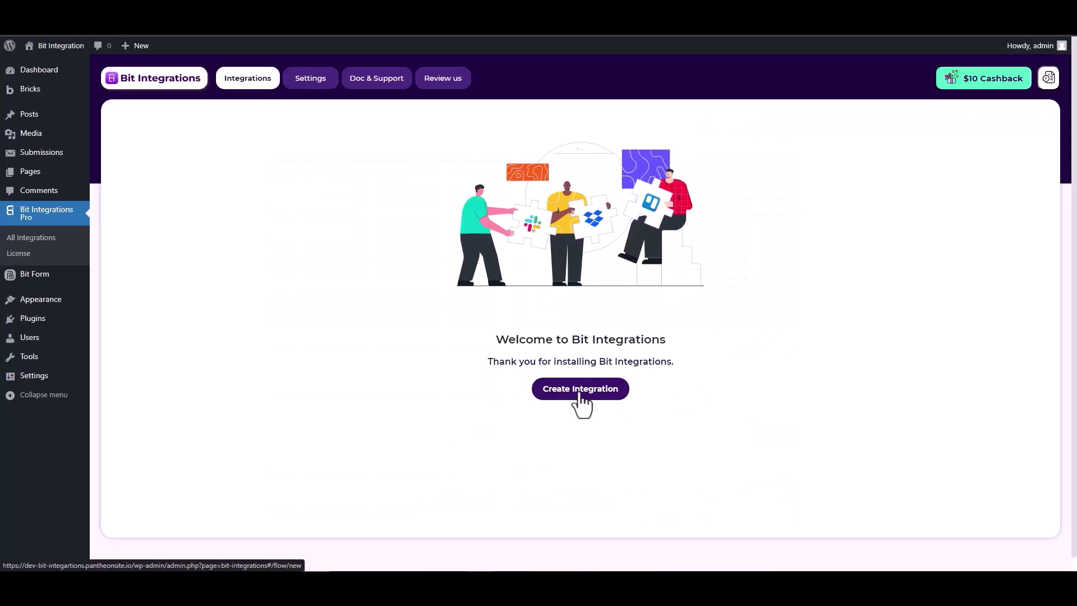
pyautogui.click(581, 393)
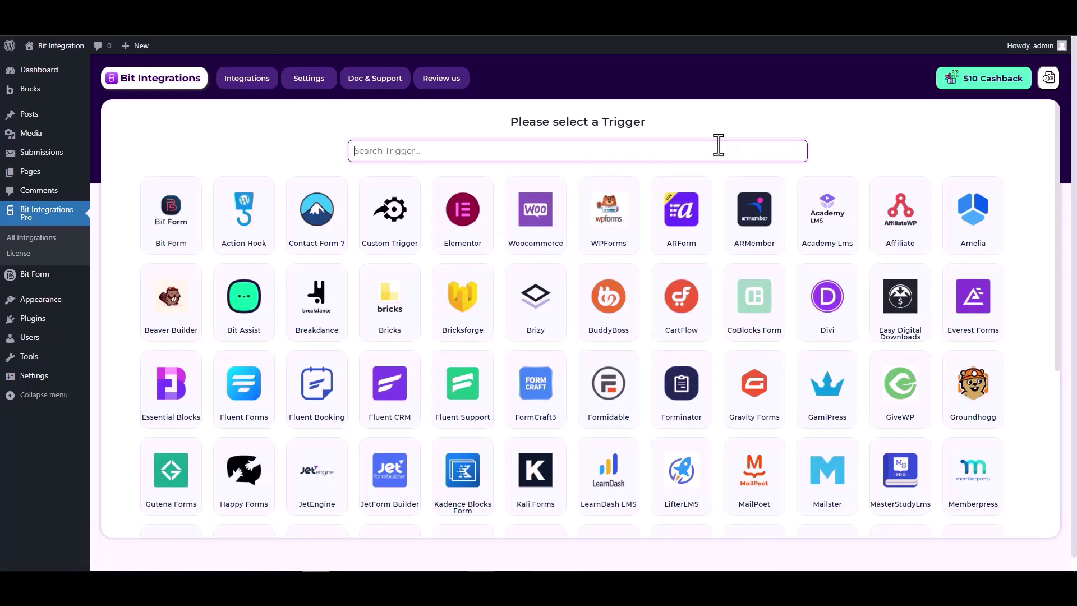
# Search triggers for 'bric', pick Bricksforge, and set it fetching a form submission.
pyautogui.write('brick')
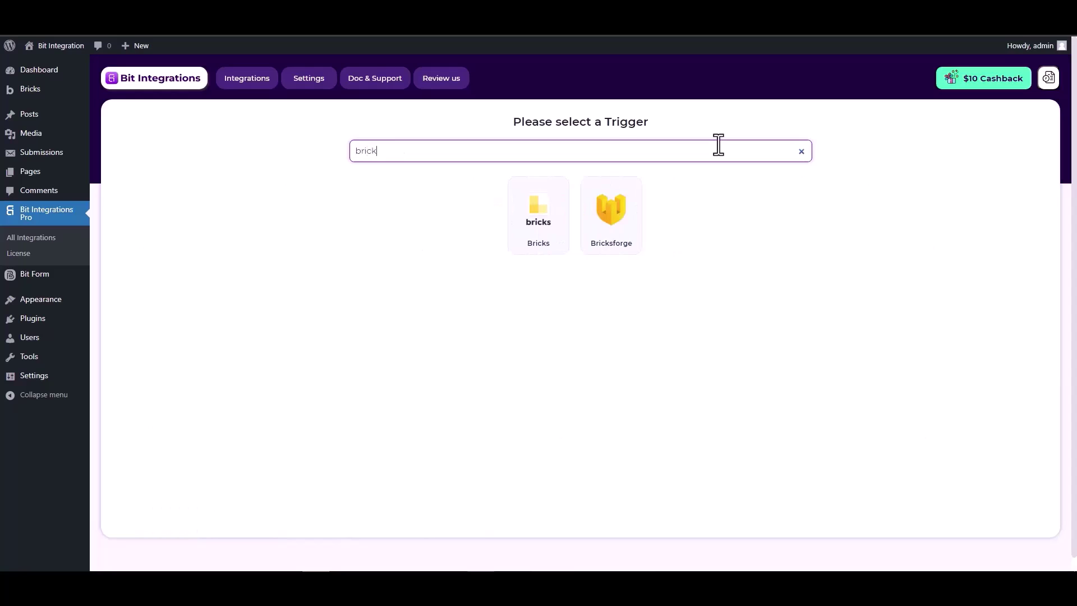
pyautogui.click(608, 221)
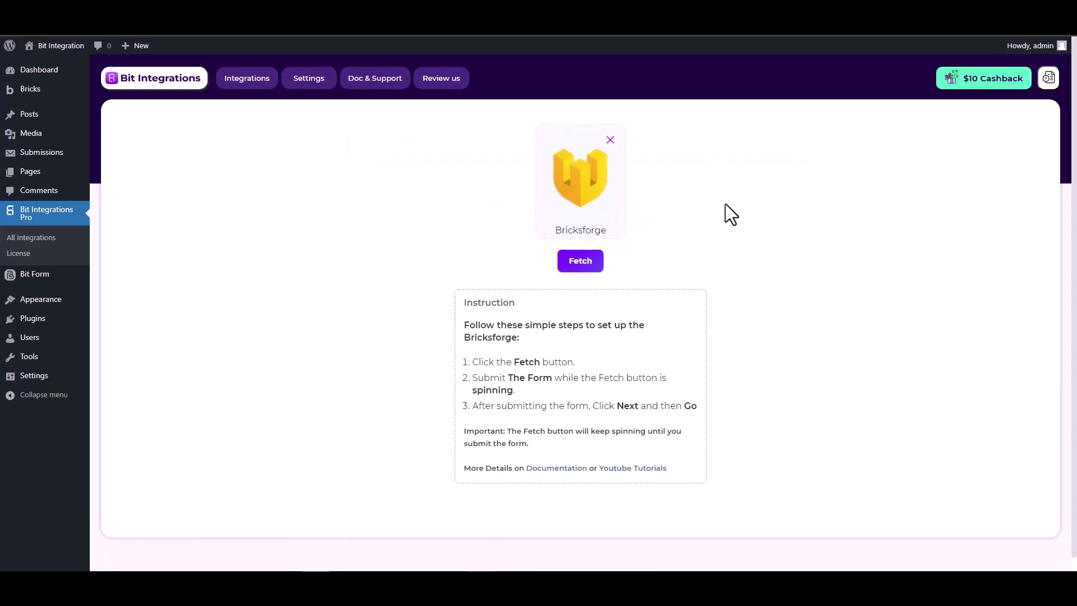
pyautogui.click(580, 262)
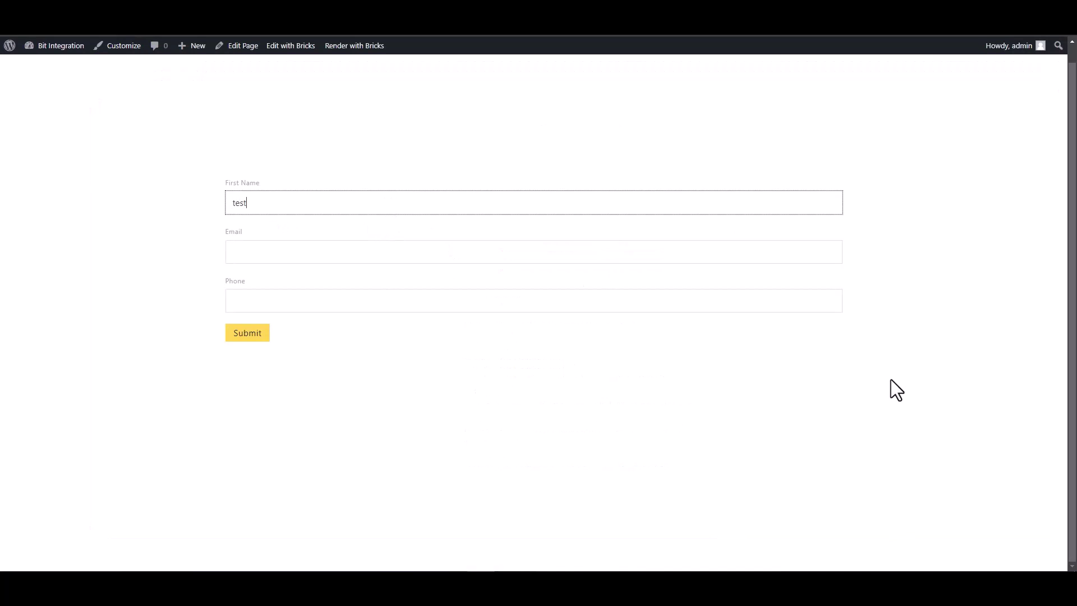
# Fill the front-end form with a first name, test e-mail and phone number, and submit it.
pyautogui.click(786, 247)
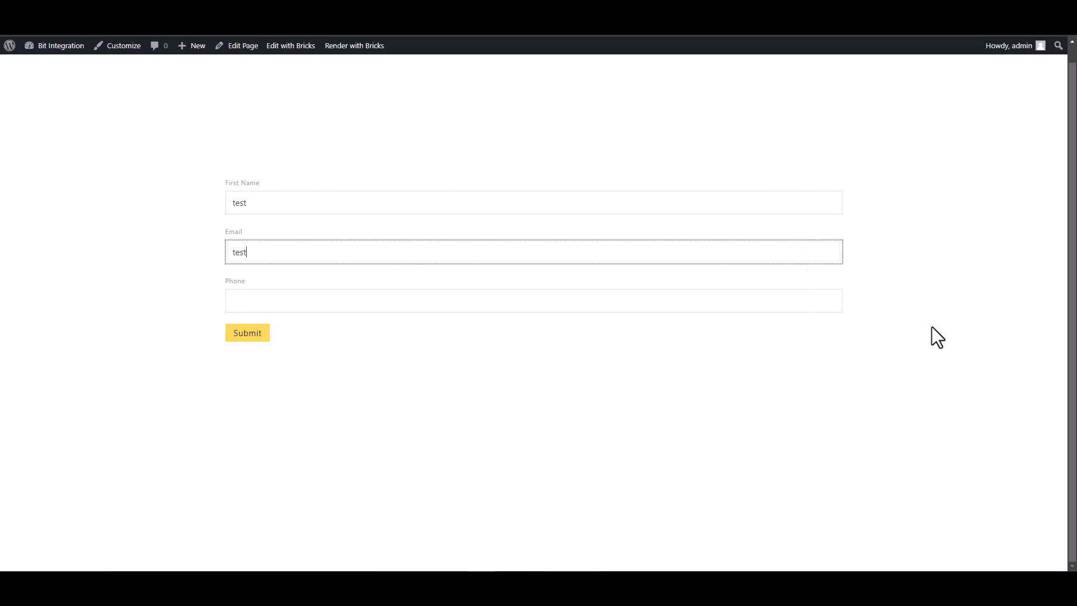
pyautogui.write('test@gmail.com')
pyautogui.click(829, 307)
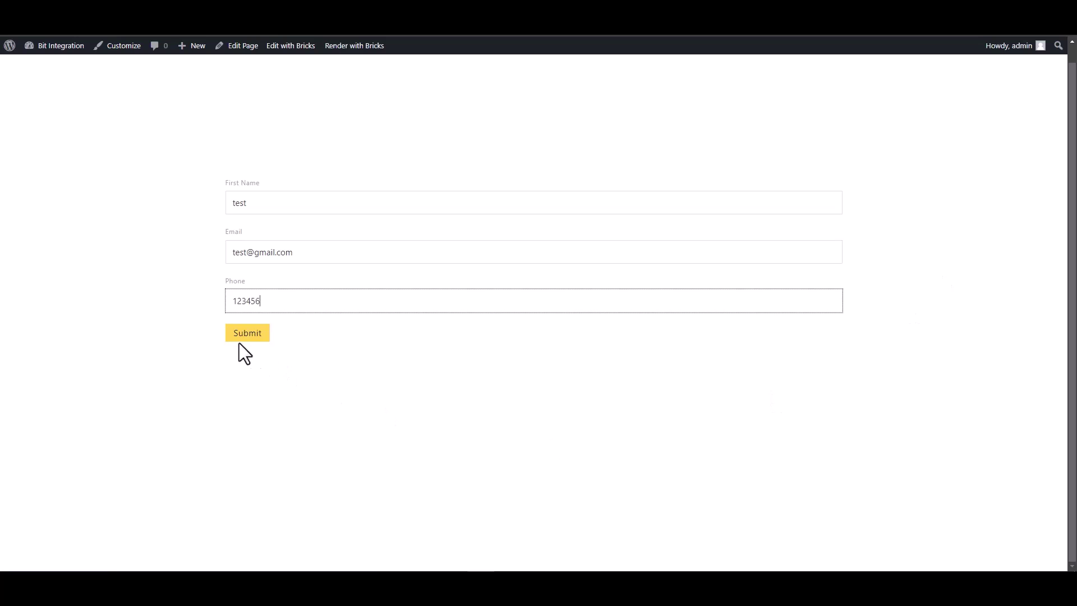
pyautogui.click(259, 335)
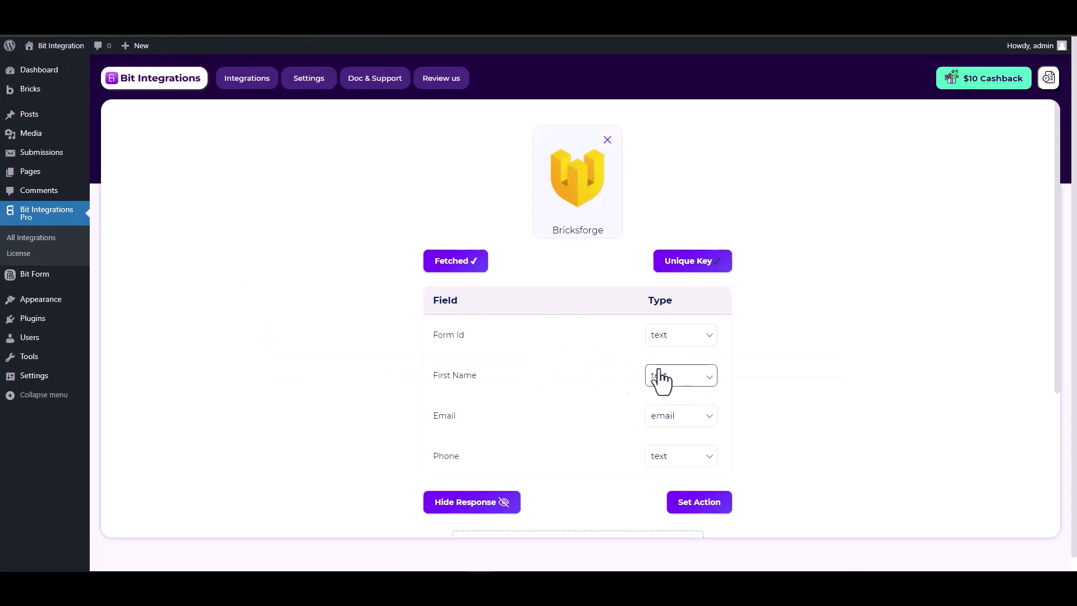
# Accept the fetched Bricksforge fields and choose Slack as the action by searching 'sl'.
pyautogui.scroll(-1, 634, 399)
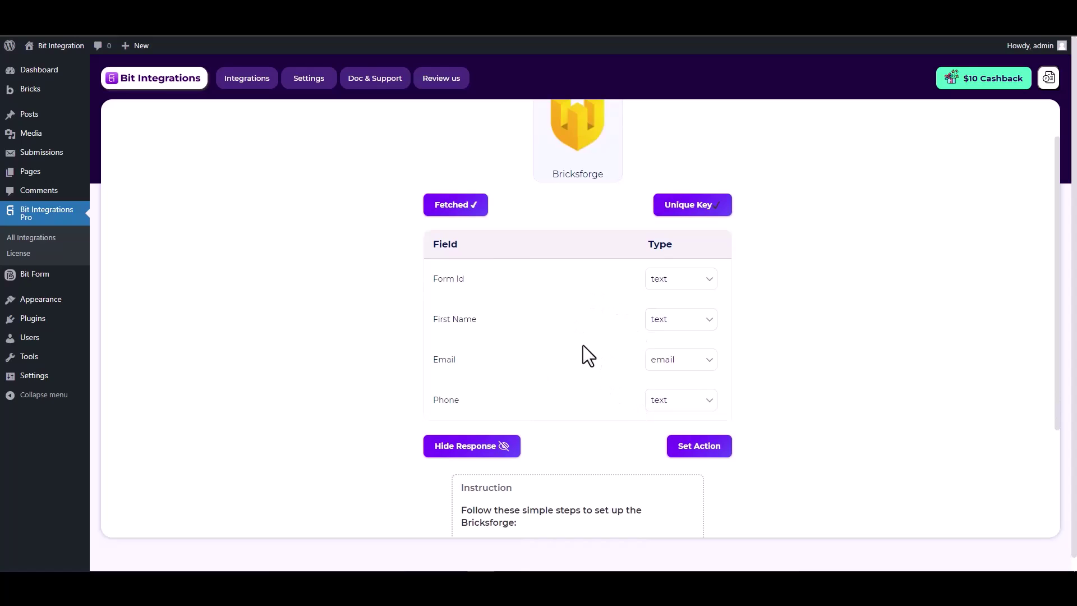
pyautogui.scroll(-2, 583, 345)
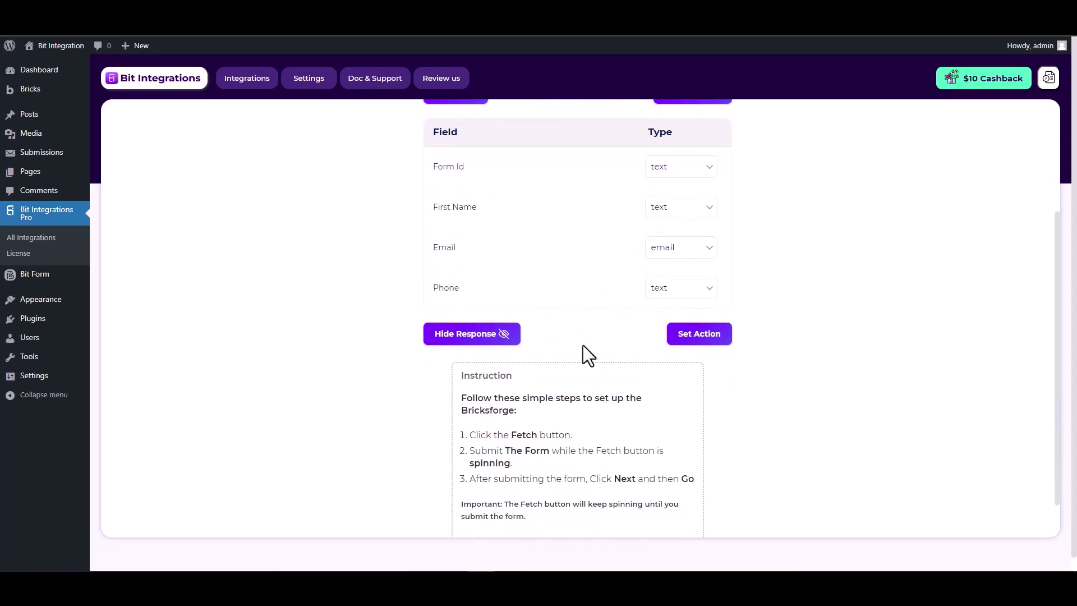
pyautogui.click(686, 337)
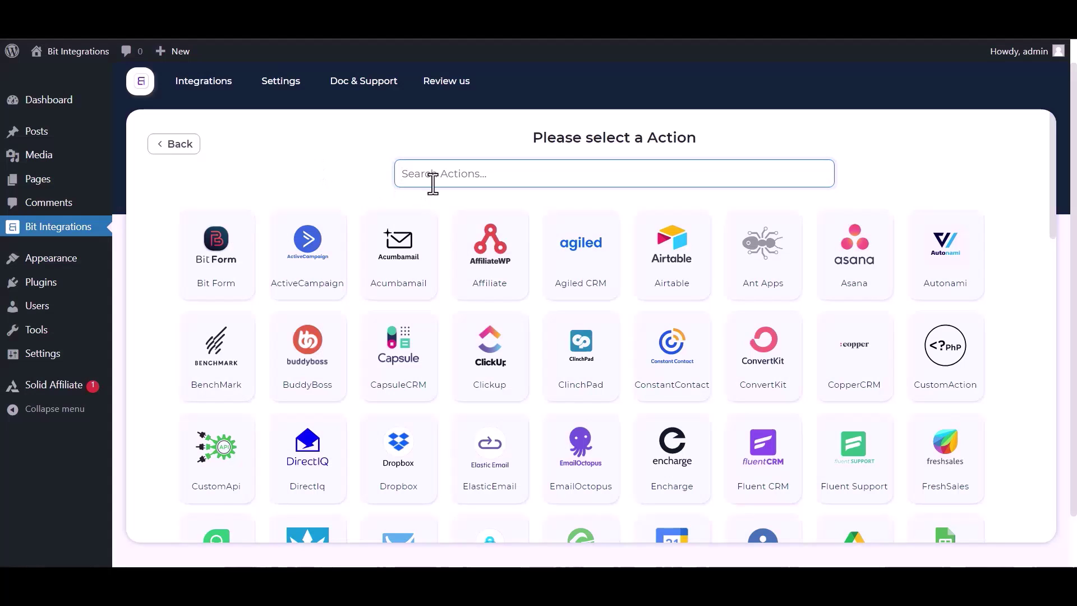
pyautogui.write('sl')
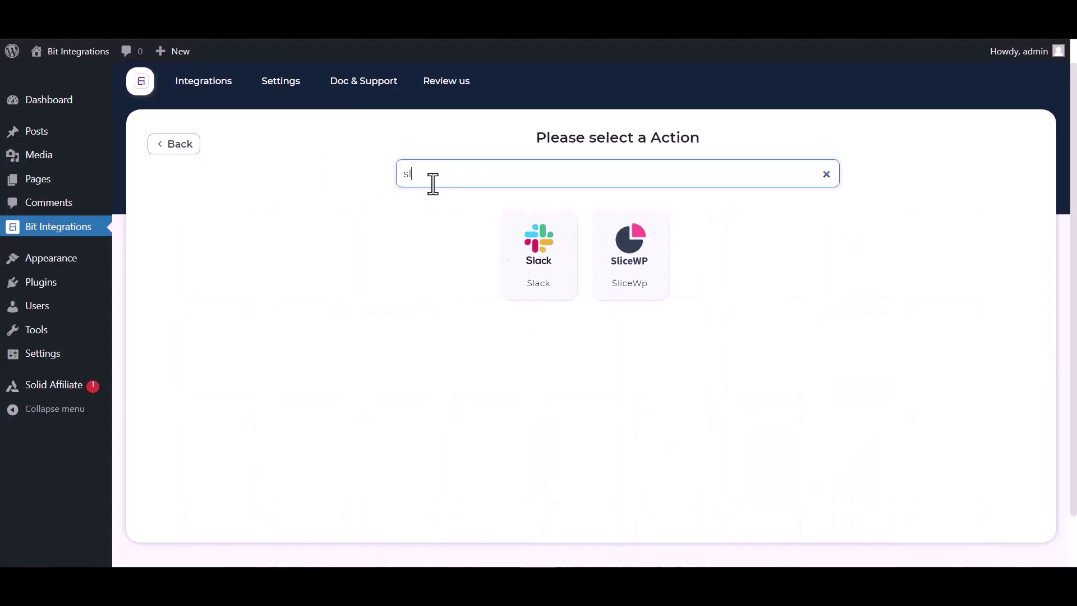
pyautogui.click(538, 272)
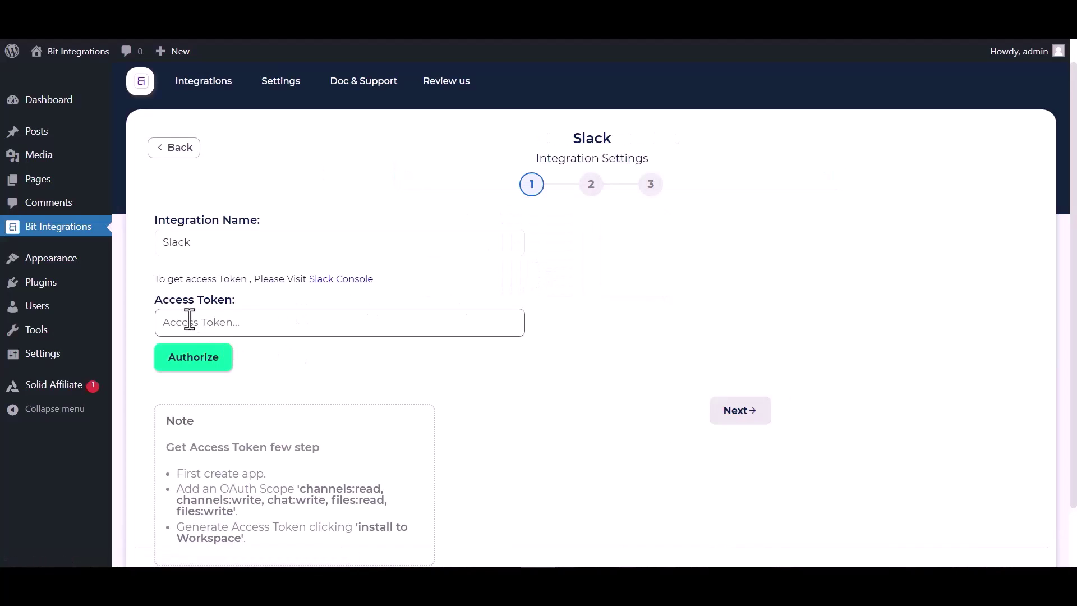
# From the Slack Console, create a from-scratch app 'Bit Integrations' in the Bit Apps workspace.
pyautogui.click(317, 283)
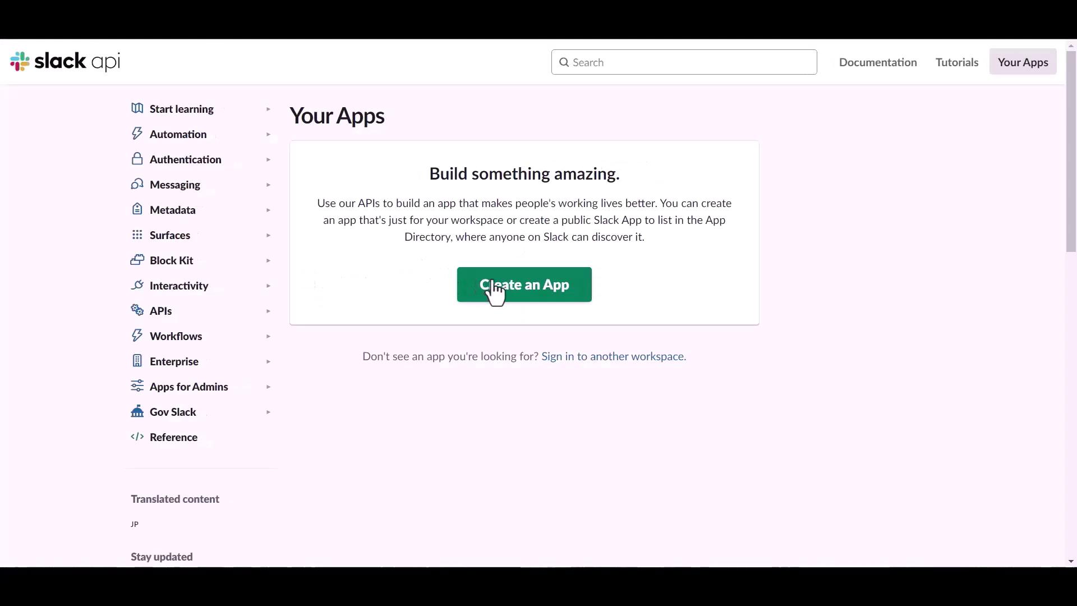
pyautogui.click(514, 296)
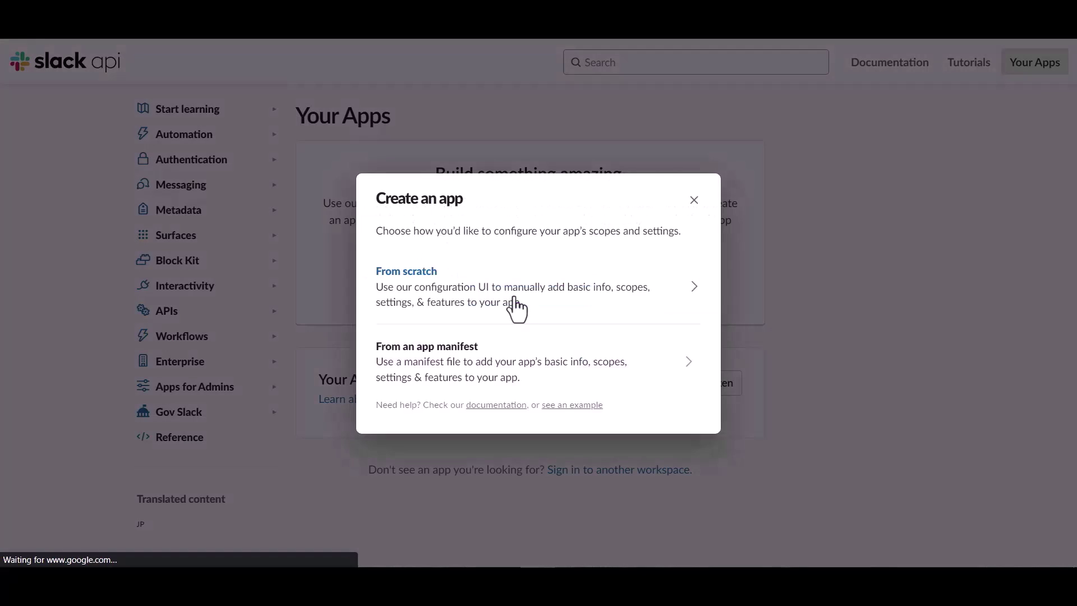
pyautogui.click(444, 288)
pyautogui.click(449, 210)
pyautogui.write('B')
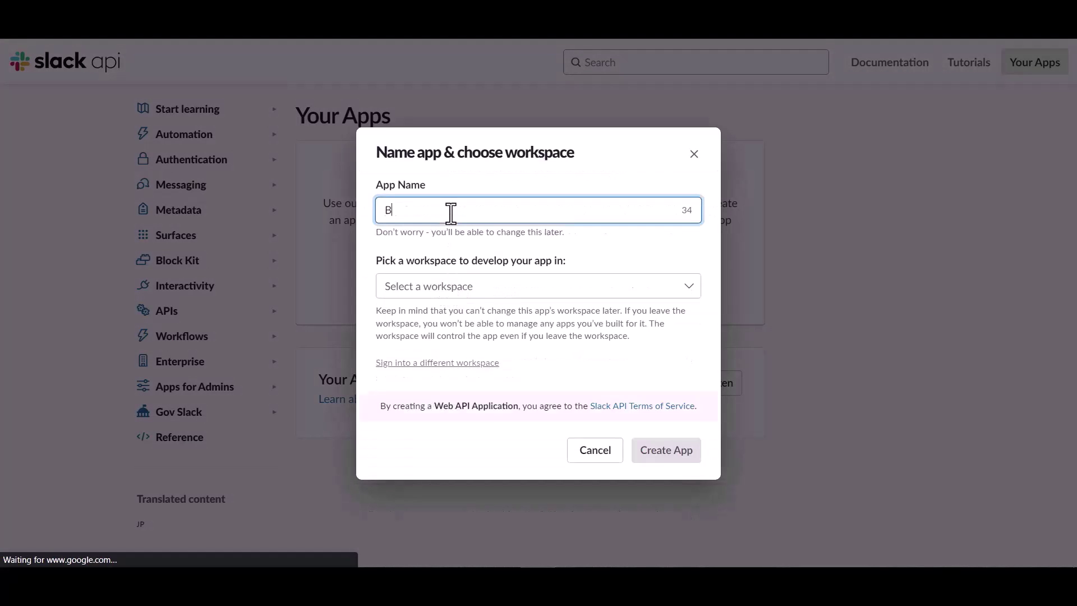
pyautogui.write('it Integrations')
pyautogui.press('Tab')
pyautogui.press('Down')
pyautogui.click(423, 305)
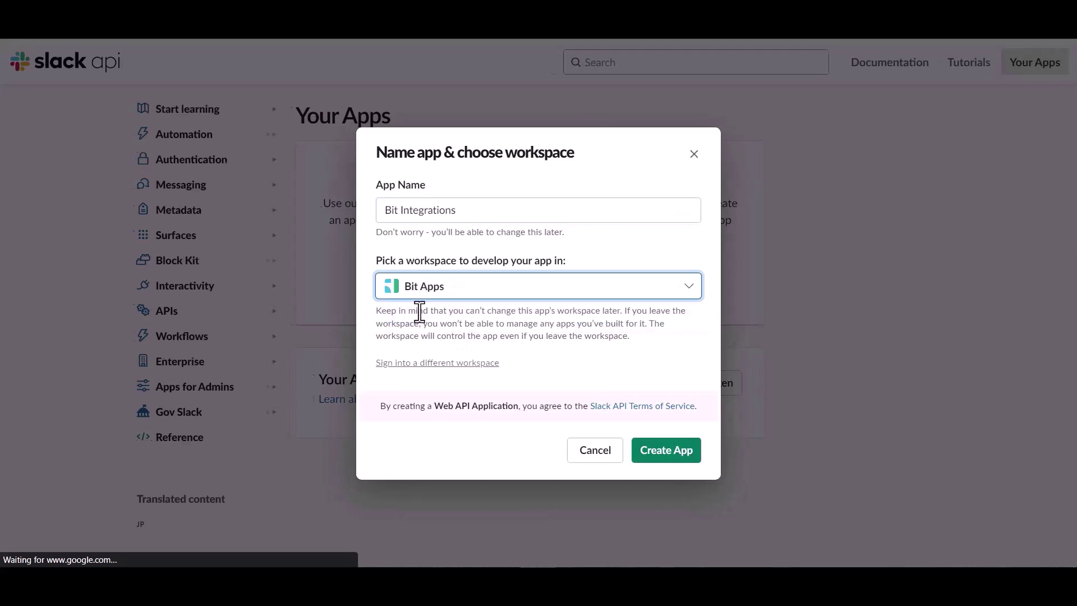
pyautogui.click(663, 455)
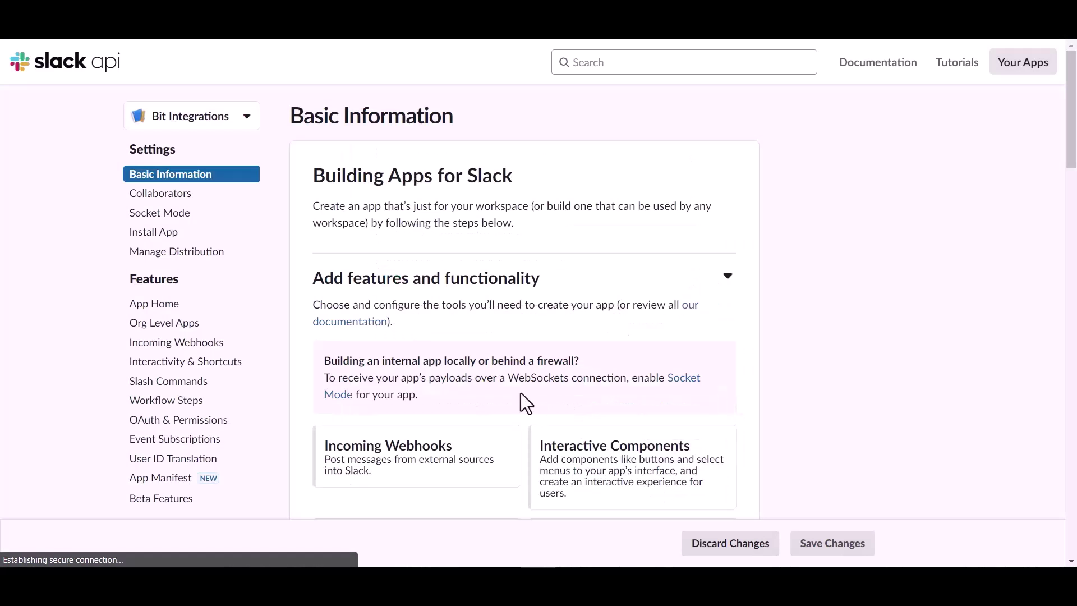
# In OAuth & Permissions, add the files:read user token scope.
pyautogui.click(177, 422)
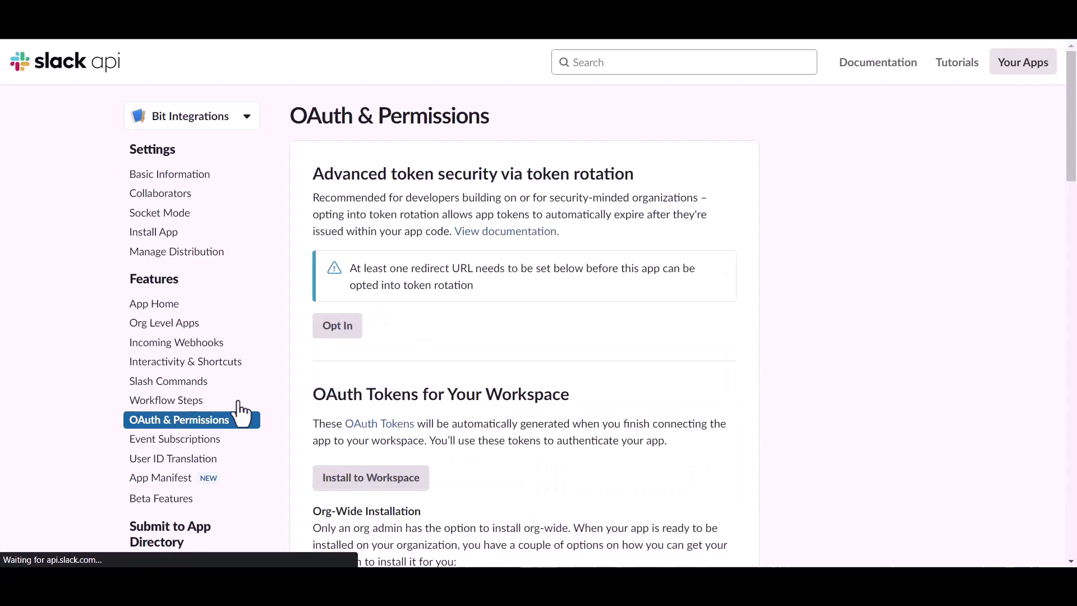
pyautogui.scroll(-5, 615, 392)
pyautogui.scroll(-15, 615, 392)
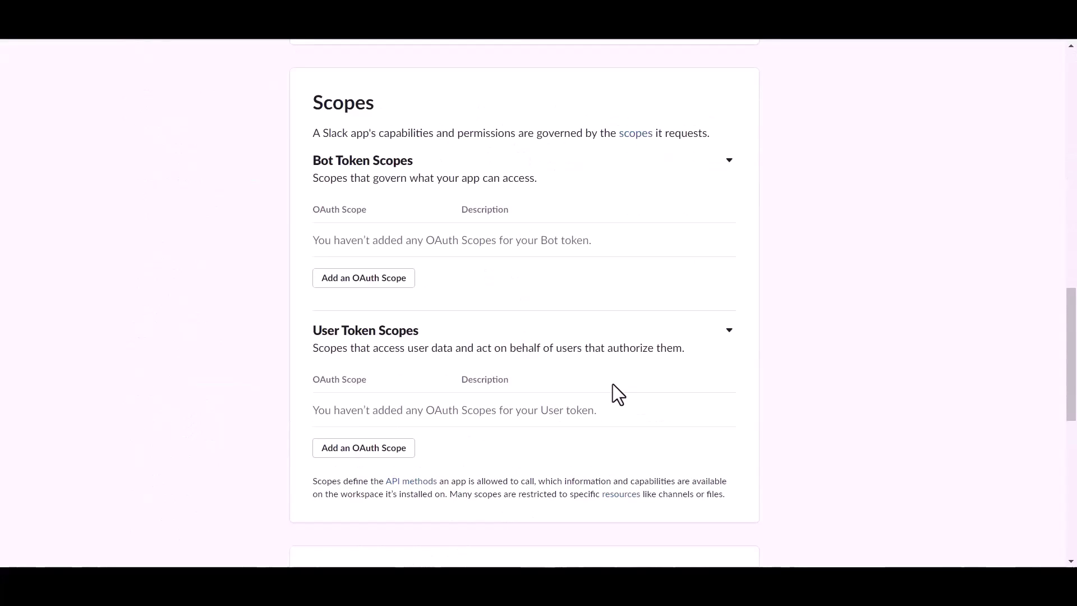
pyautogui.scroll(-4, 612, 387)
pyautogui.scroll(1, 612, 391)
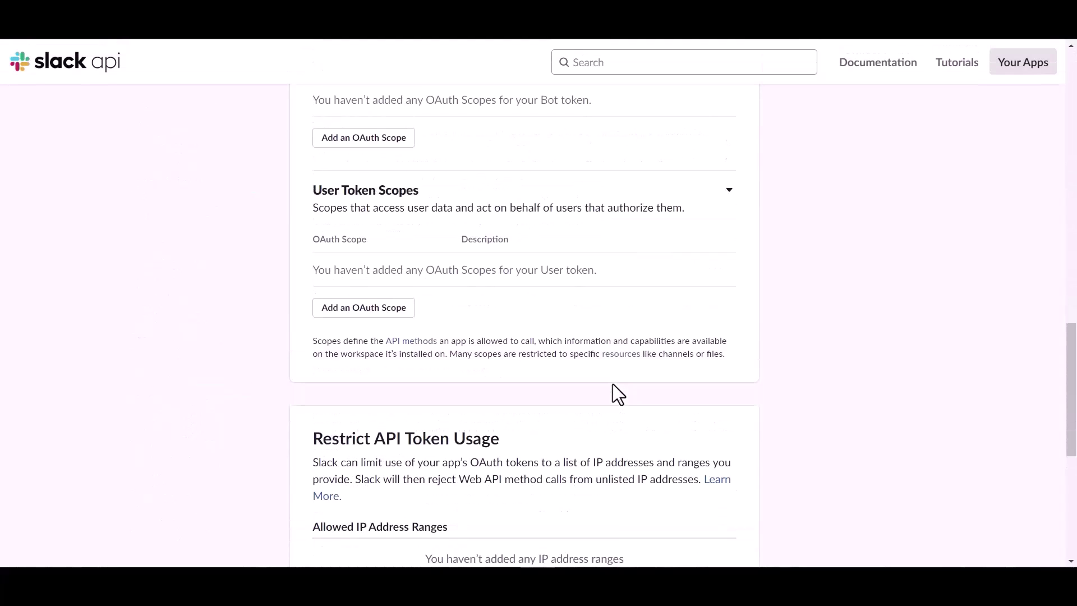
pyautogui.click(386, 317)
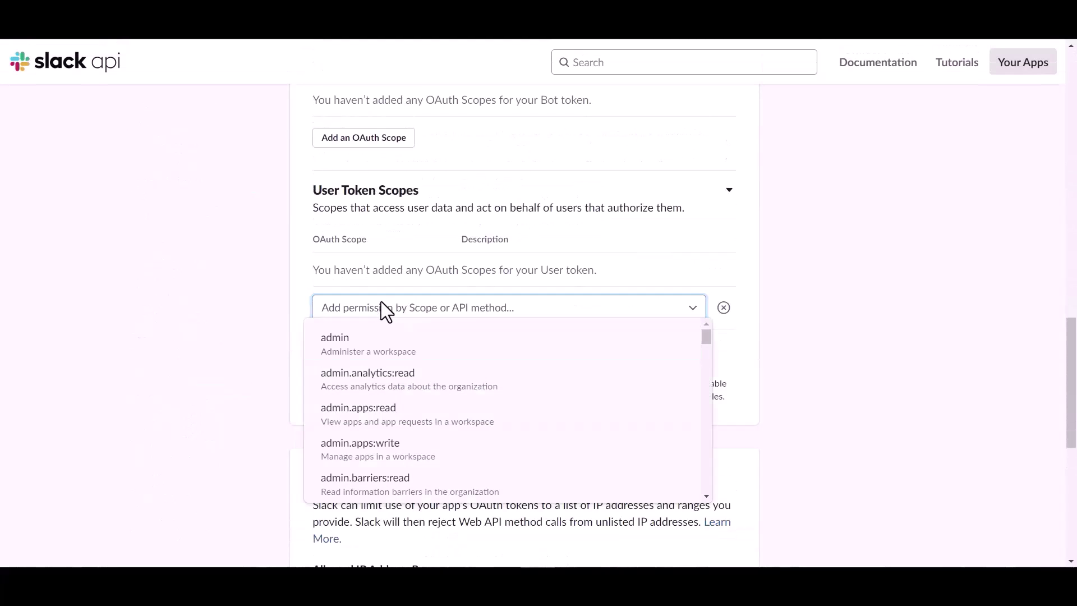
pyautogui.click(377, 308)
pyautogui.write('file')
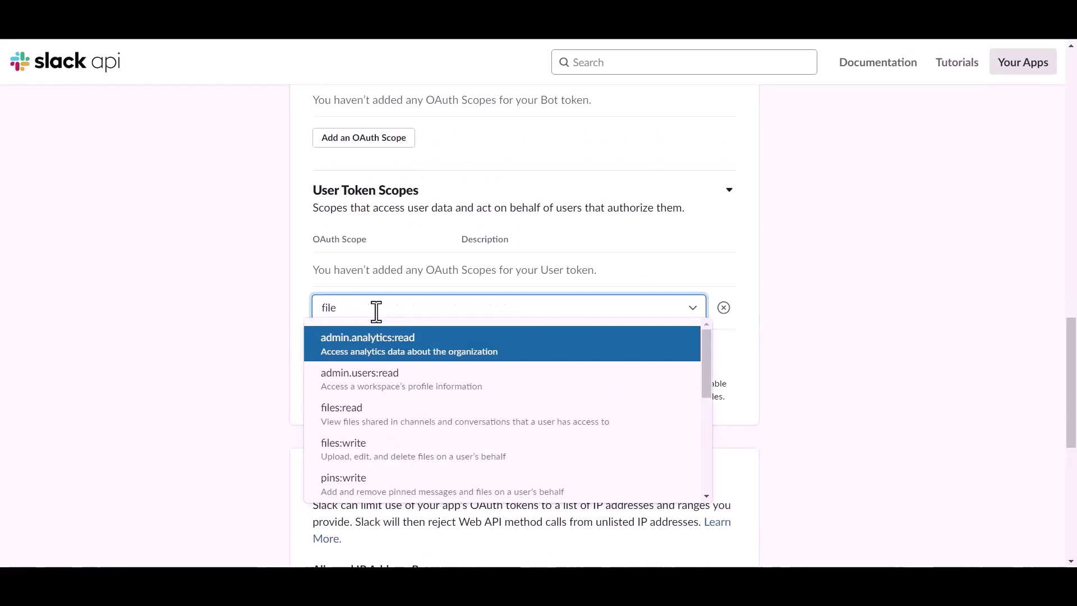
pyautogui.click(323, 415)
# Add the files:write and chat:write user token scopes.
pyautogui.click(365, 332)
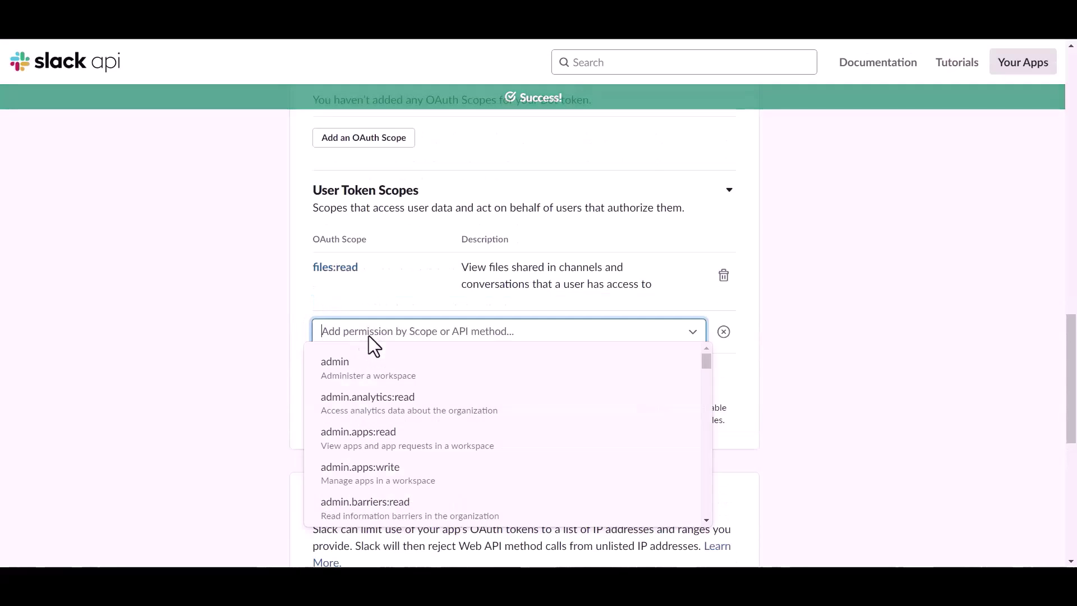
pyautogui.write('file')
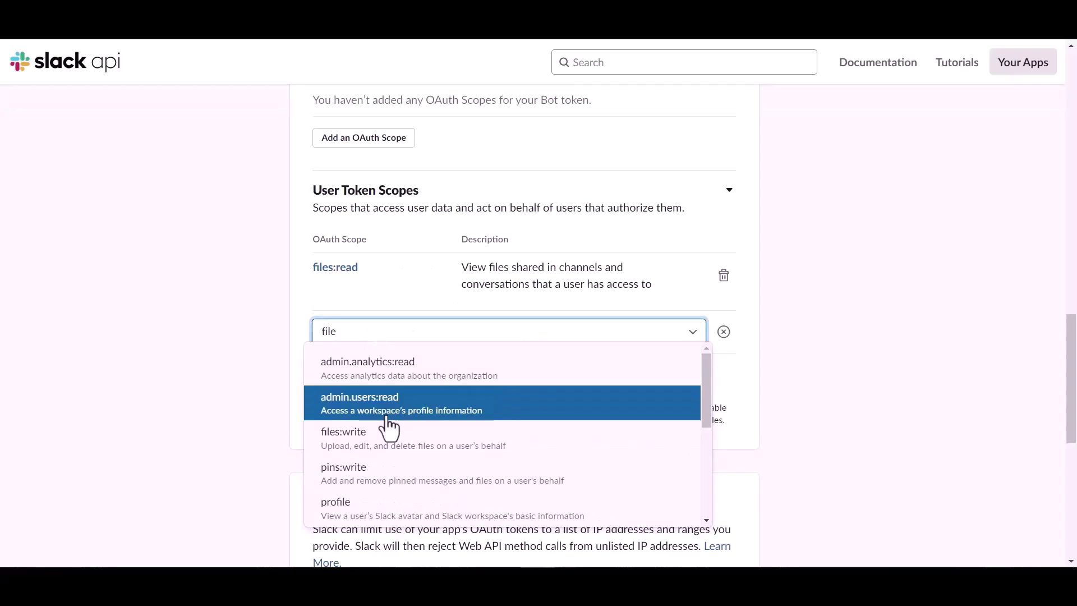
pyautogui.click(361, 440)
pyautogui.click(367, 388)
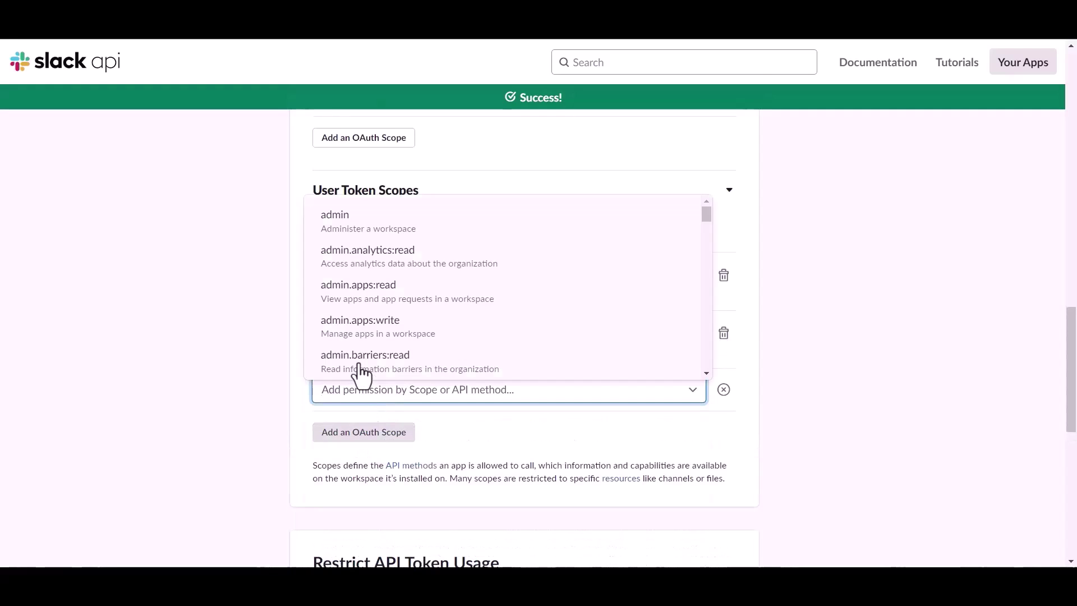
pyautogui.write('chat')
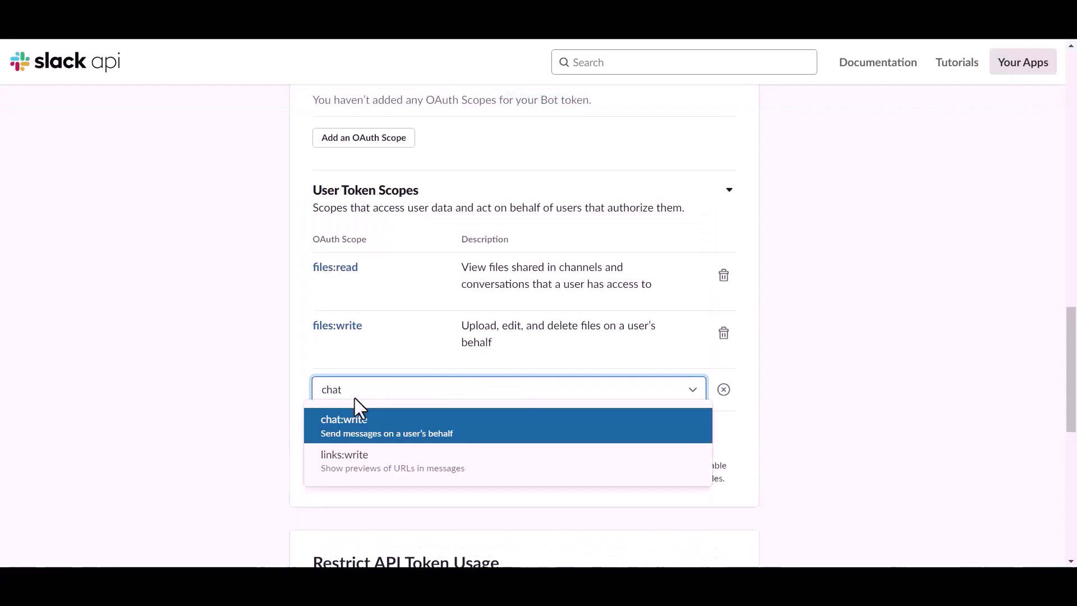
pyautogui.click(355, 418)
# Add the channels:read user token scope.
pyautogui.click(358, 436)
pyautogui.click(362, 432)
pyautogui.write('v')
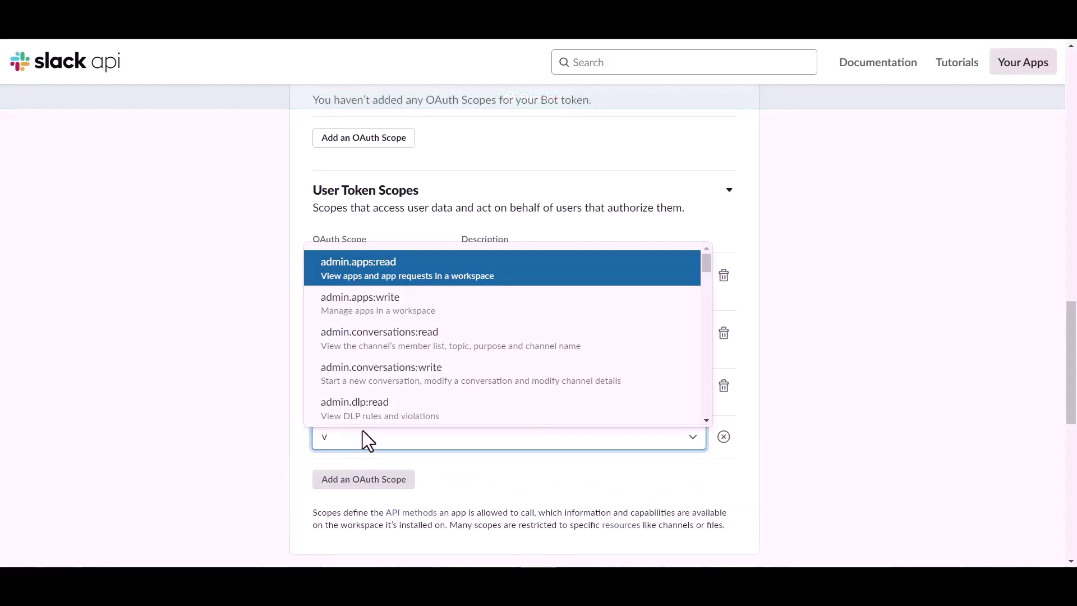
pyautogui.press('BackSpace')
pyautogui.write('chat')
pyautogui.press('BackSpace')
pyautogui.press('BackSpace')
pyautogui.press('BackSpace')
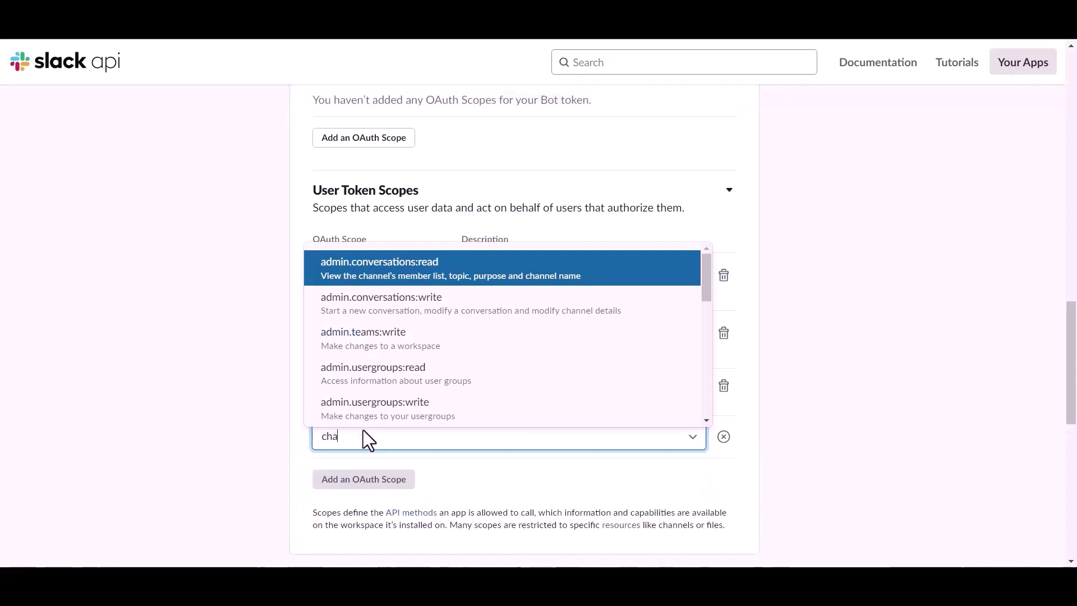
pyautogui.scroll(-10, 356, 372)
pyautogui.scroll(2, 360, 359)
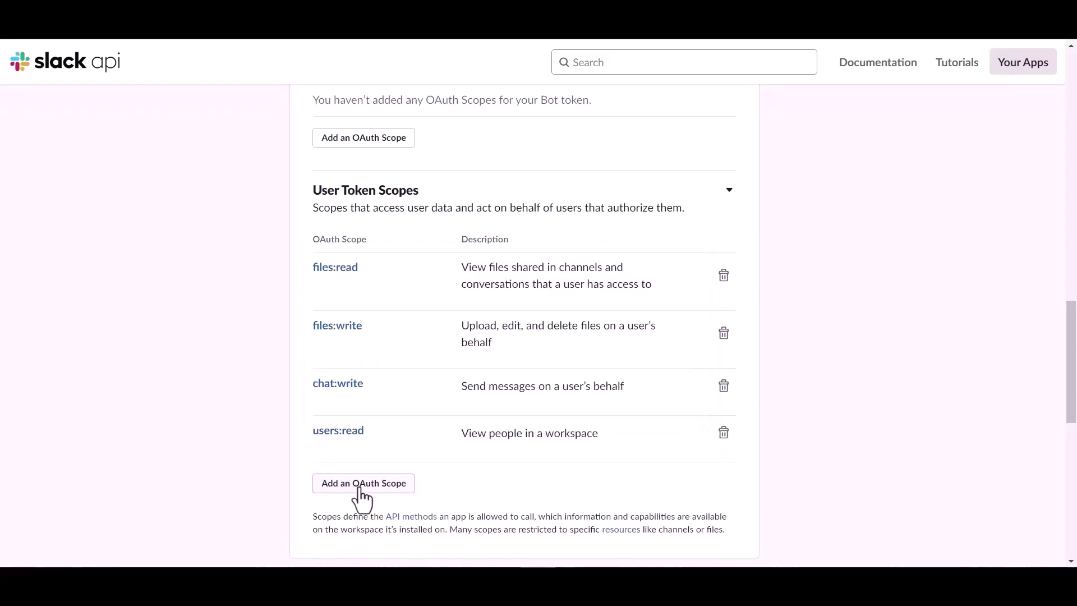
pyautogui.click(360, 486)
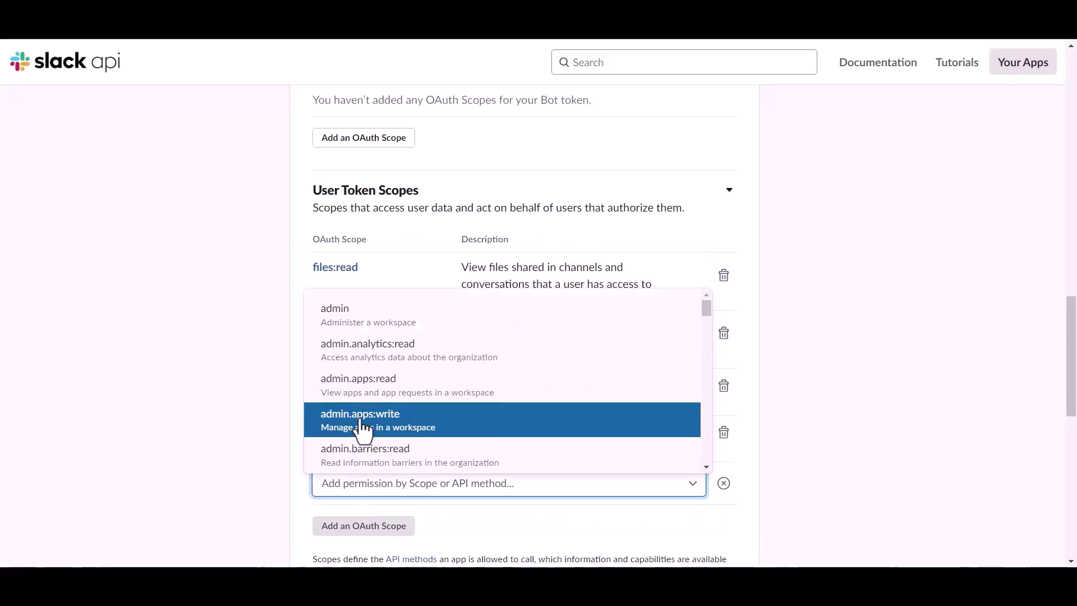
pyautogui.write('chat')
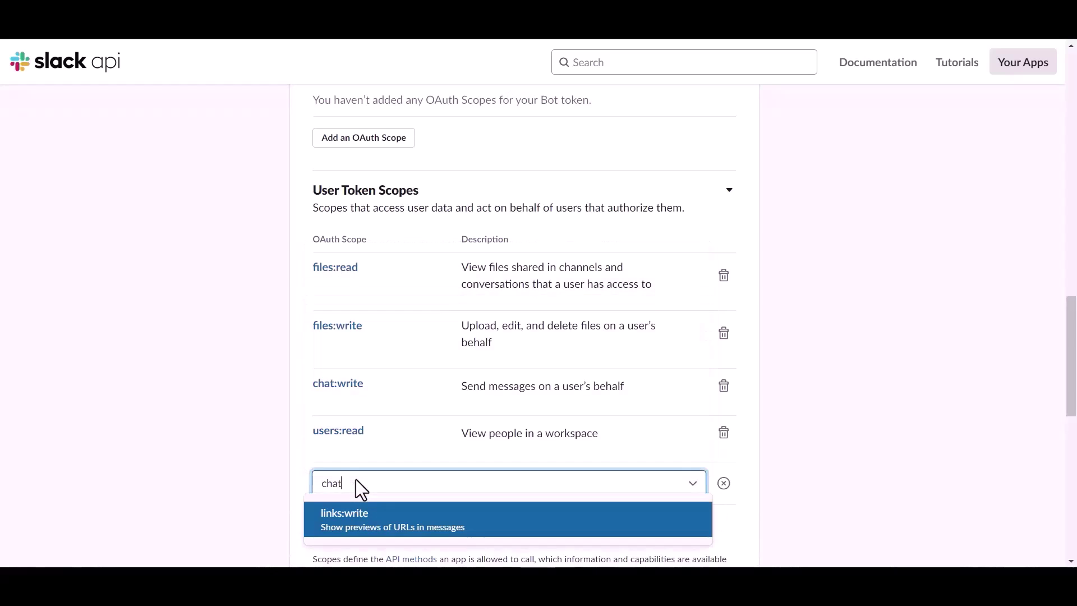
pyautogui.scroll(-3, 374, 530)
pyautogui.press('BackSpace')
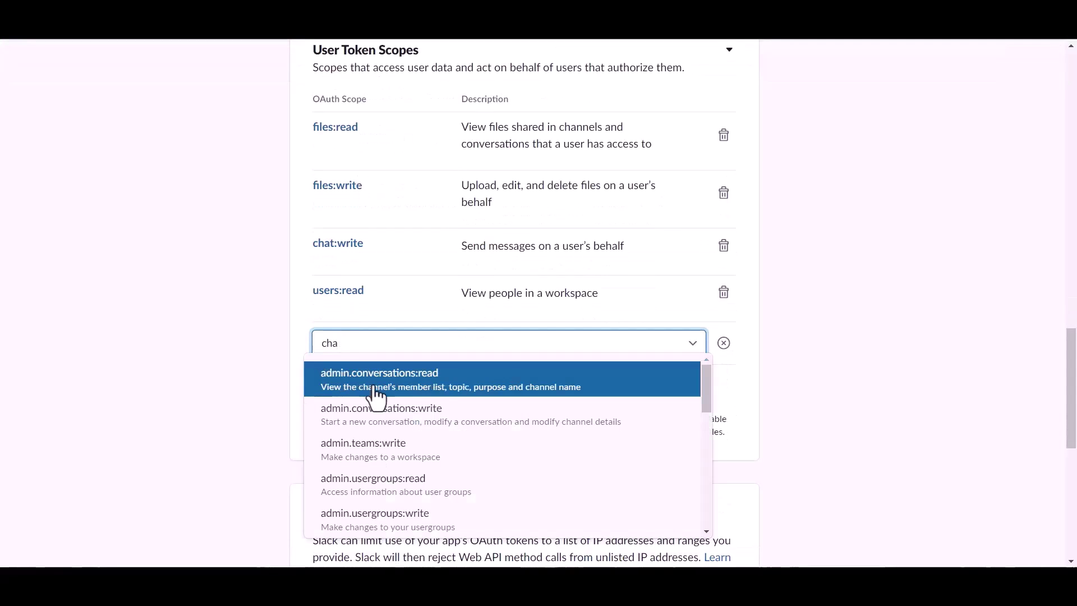
pyautogui.scroll(-5, 370, 437)
pyautogui.scroll(3, 370, 440)
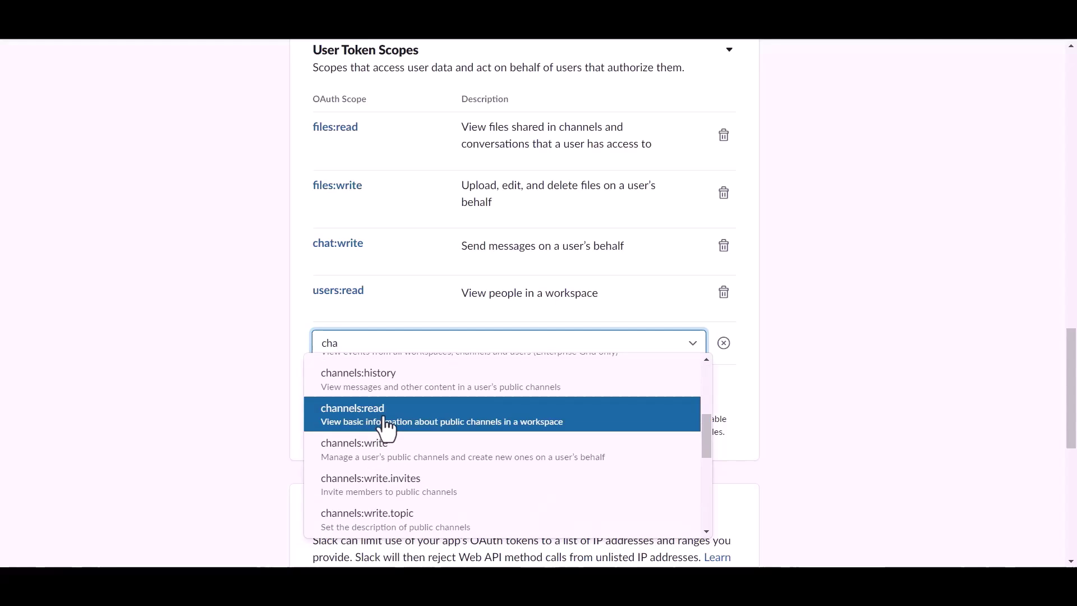
pyautogui.click(384, 424)
# Add the channels:write scope and remove the users:read scope.
pyautogui.click(365, 405)
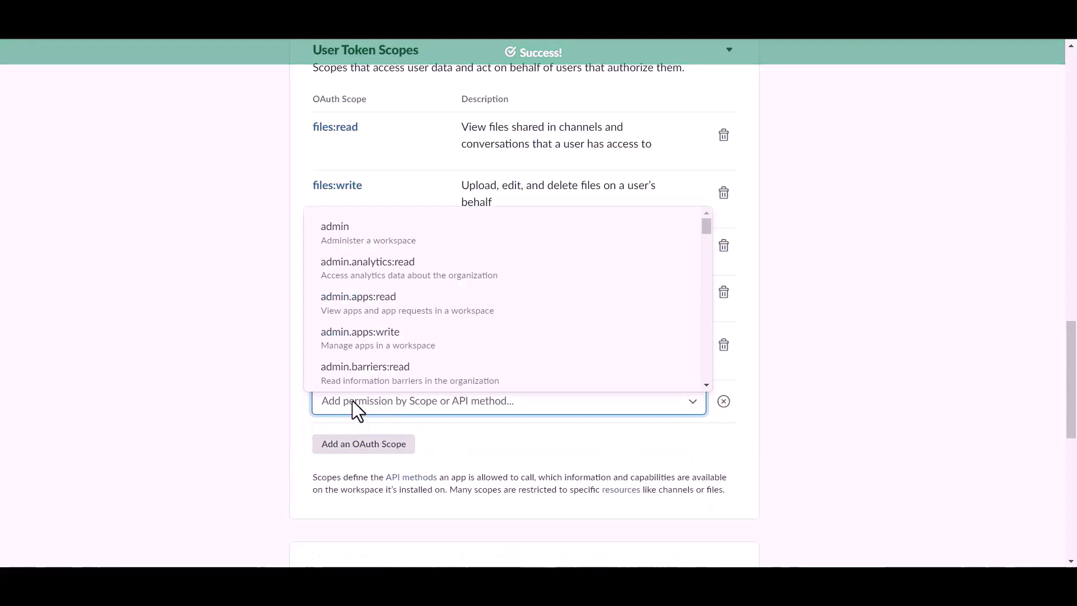
pyautogui.write('cha')
pyautogui.scroll(-3, 373, 344)
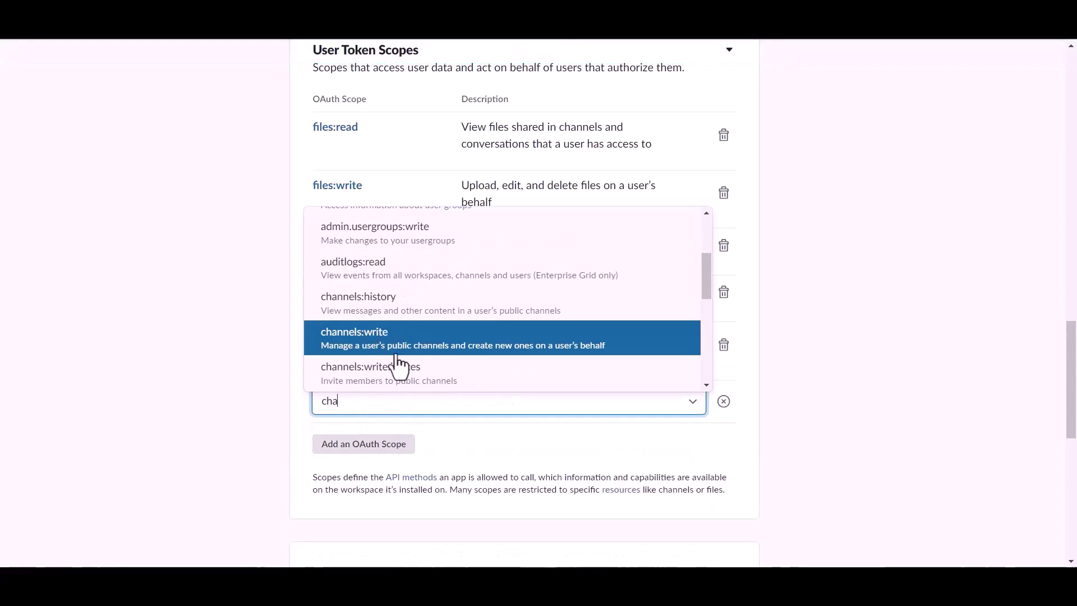
pyautogui.click(381, 345)
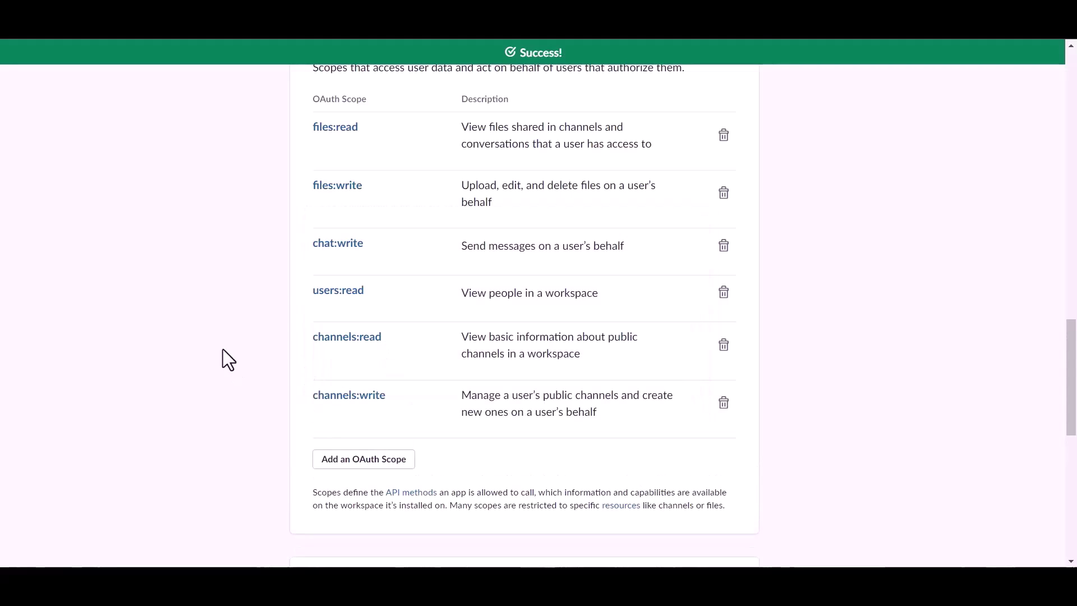
pyautogui.click(723, 292)
# Install the Bit Integrations app to the Bit Apps workspace to generate a User OAuth Token.
pyautogui.scroll(5, 423, 345)
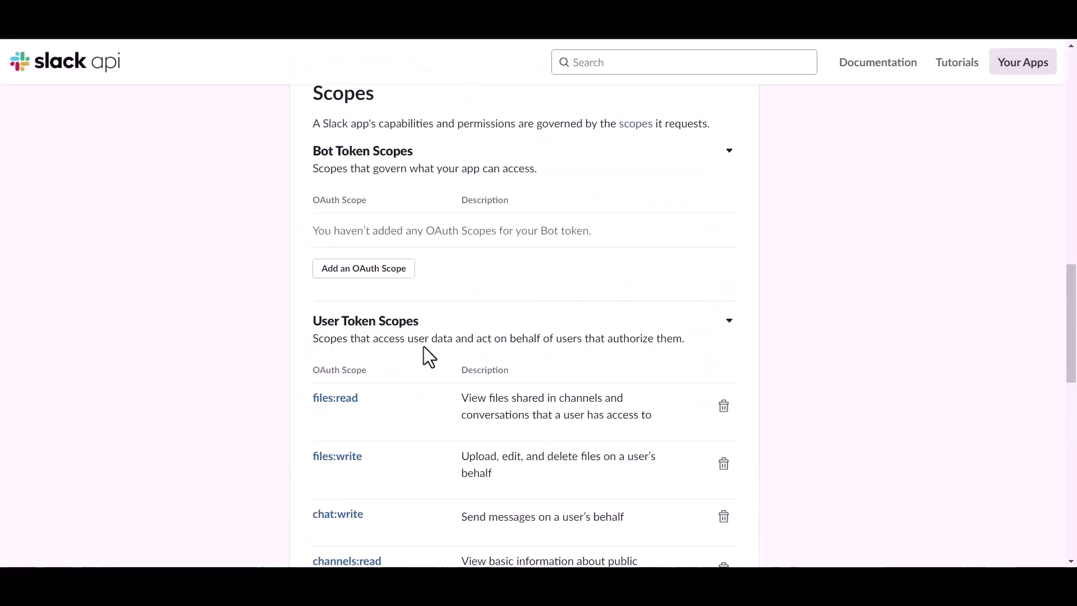
pyautogui.scroll(10, 424, 346)
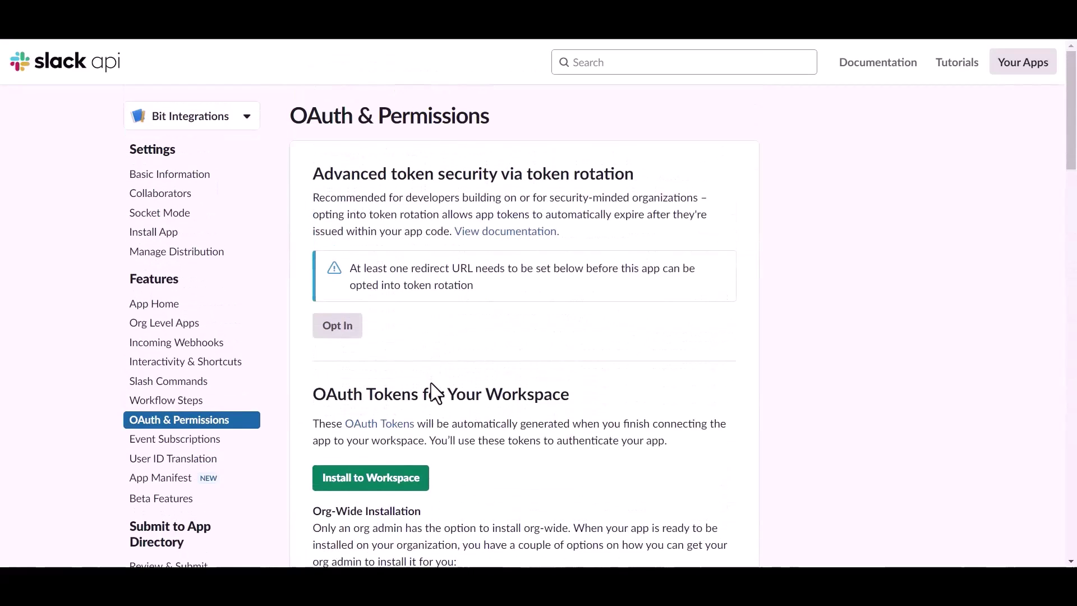
pyautogui.click(404, 481)
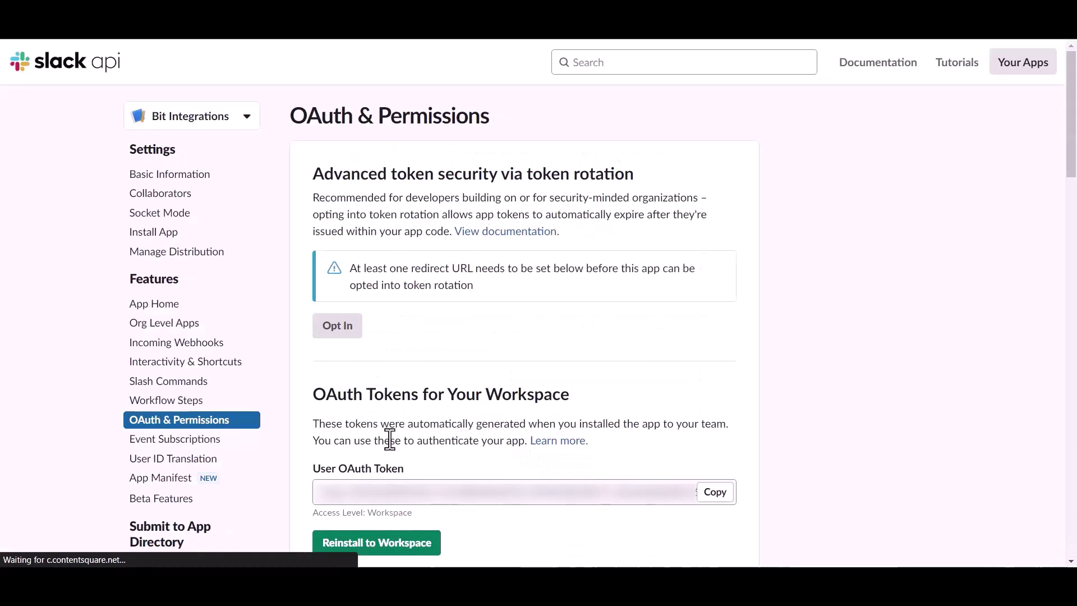
pyautogui.scroll(-1, 435, 432)
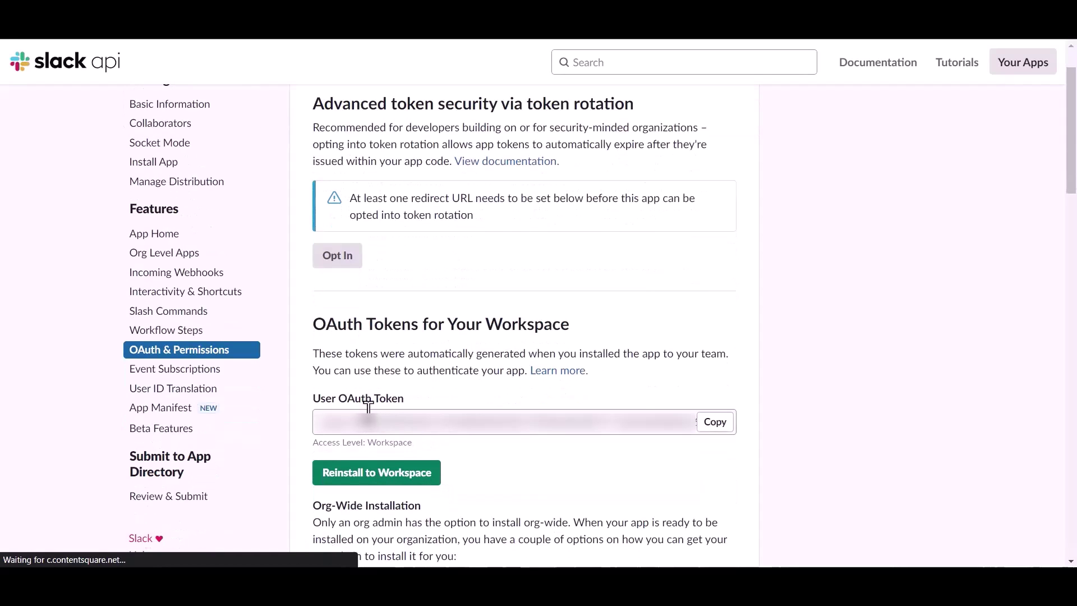
# Copy the User OAuth Token into the Access Token field and authorize the Slack connection.
pyautogui.click(713, 427)
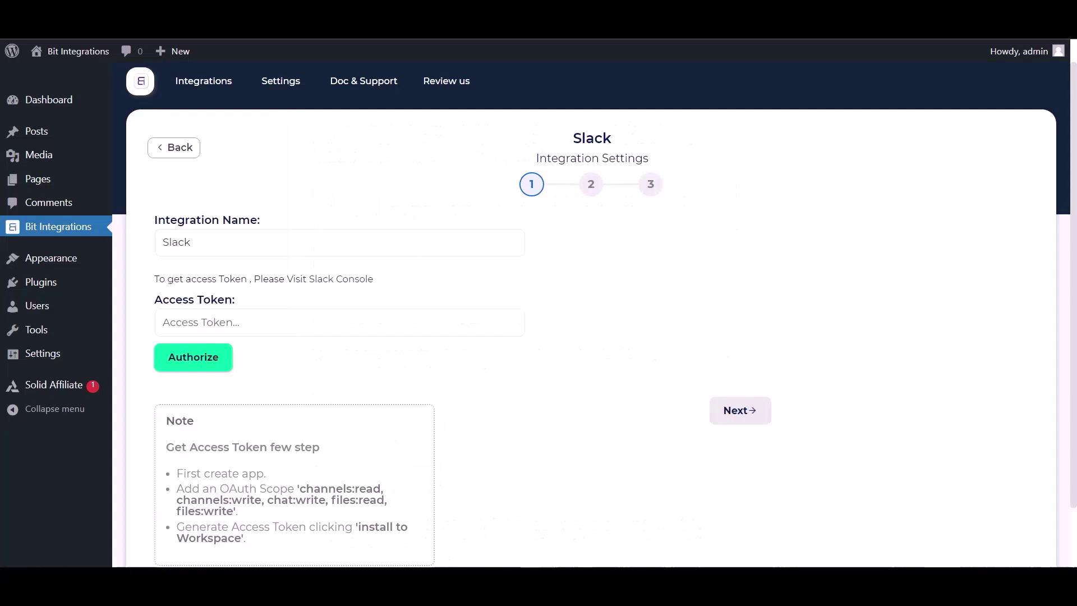
pyautogui.click(291, 316)
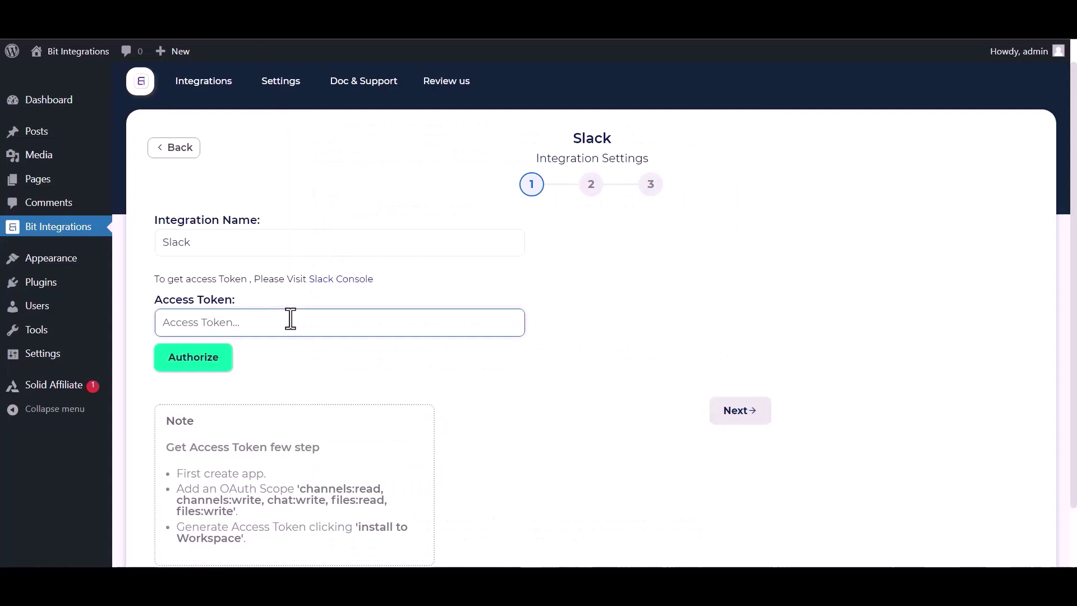
pyautogui.hotkey('ctrl', 'v')
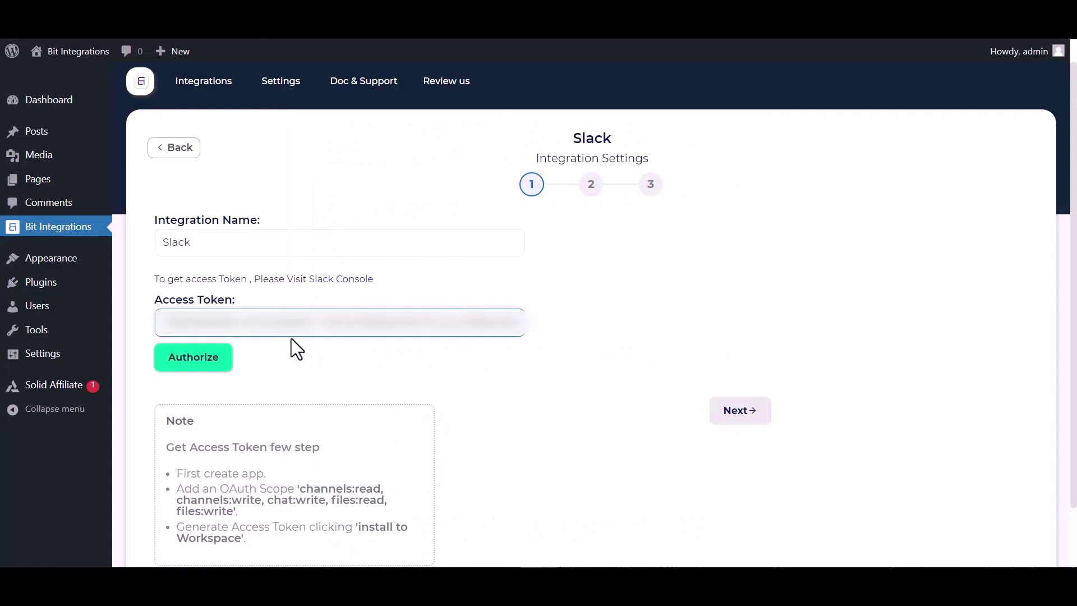
pyautogui.click(187, 362)
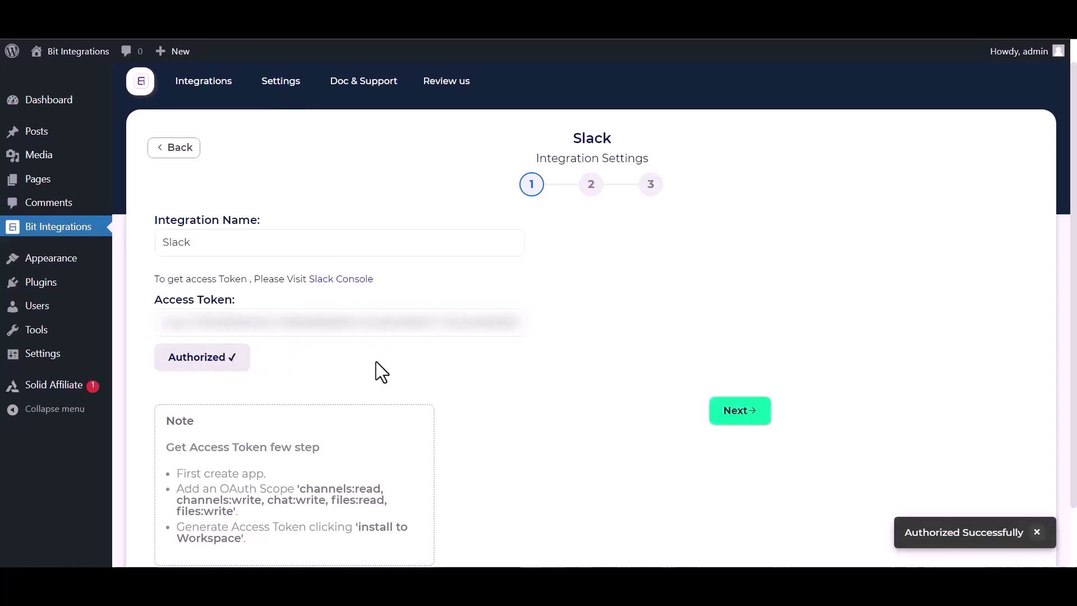
# Choose the bit-integrations channel and map First Name and Payment Email into the message.
pyautogui.click(751, 415)
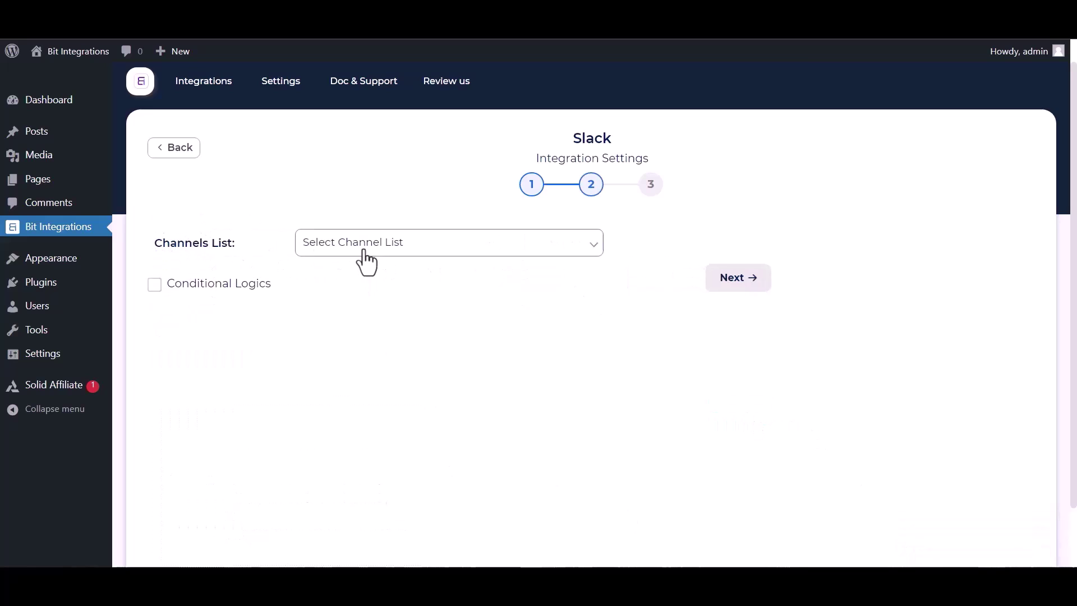
pyautogui.click(381, 251)
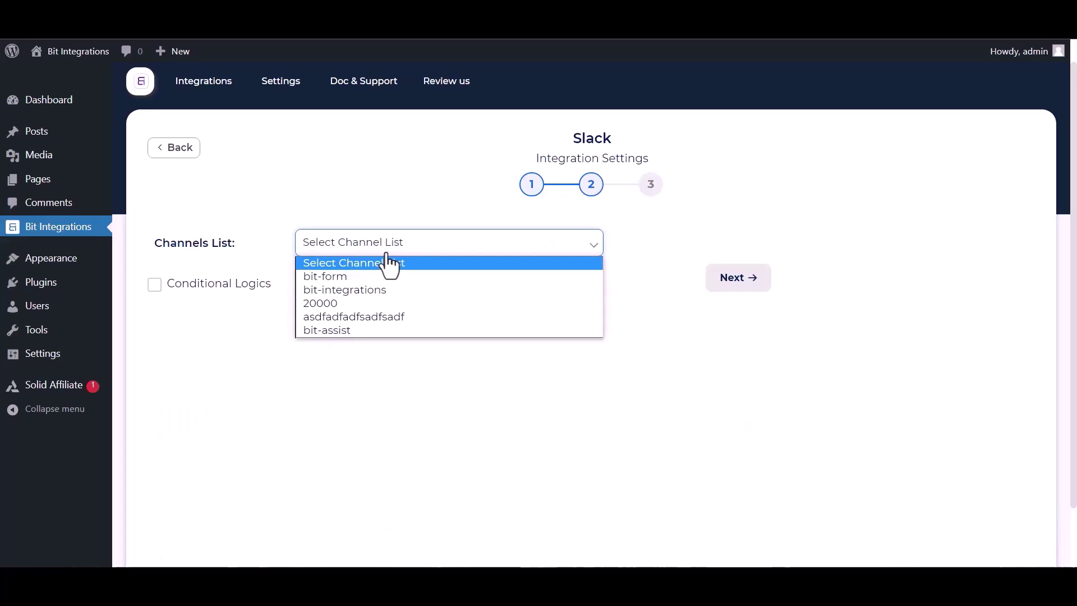
pyautogui.click(345, 287)
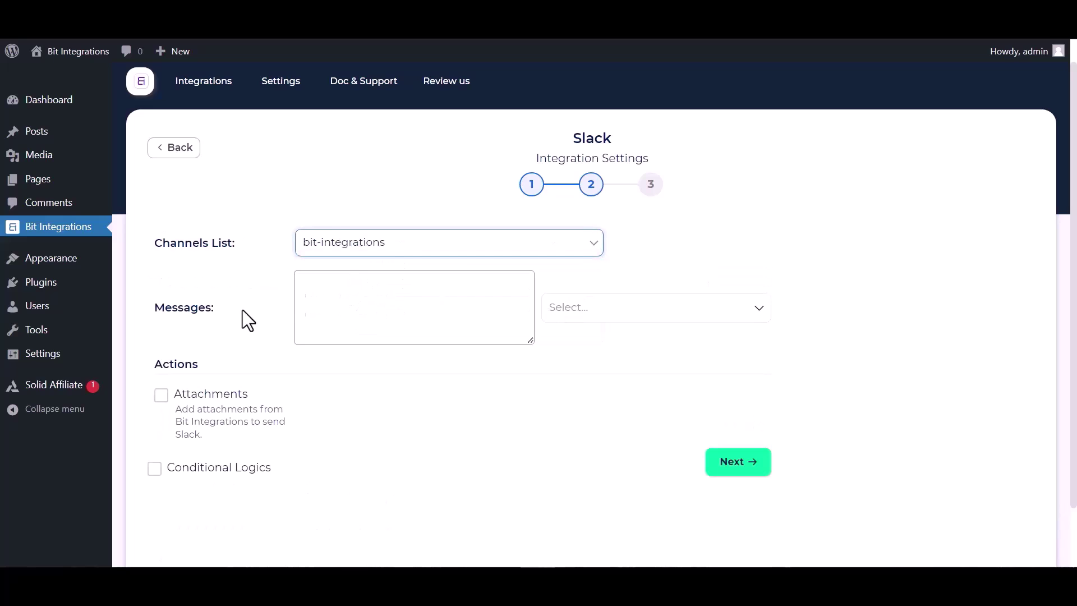
pyautogui.click(643, 317)
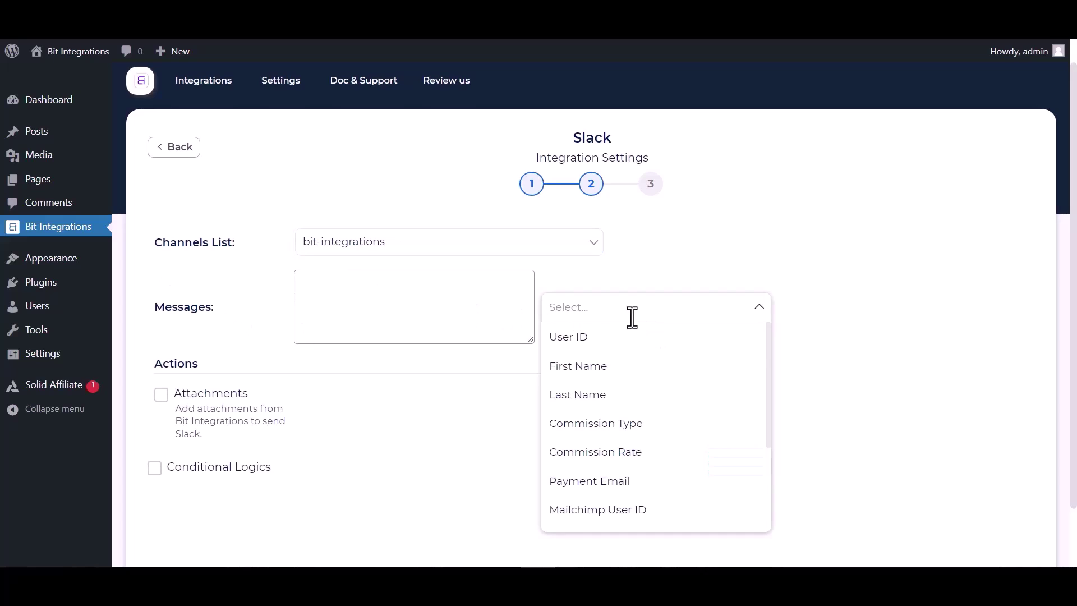
pyautogui.click(600, 365)
pyautogui.click(590, 481)
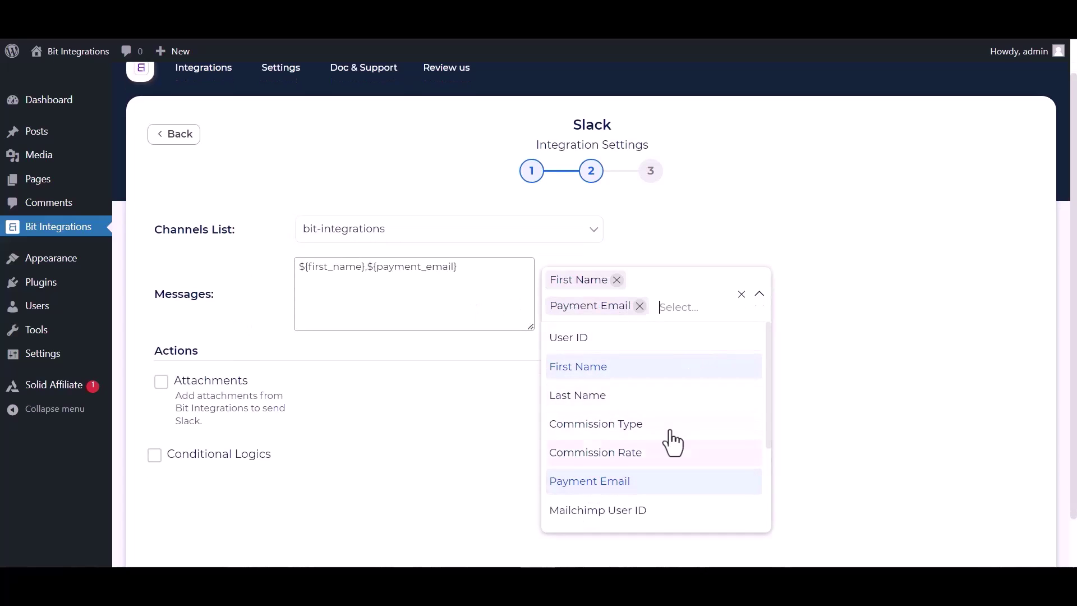
pyautogui.click(781, 391)
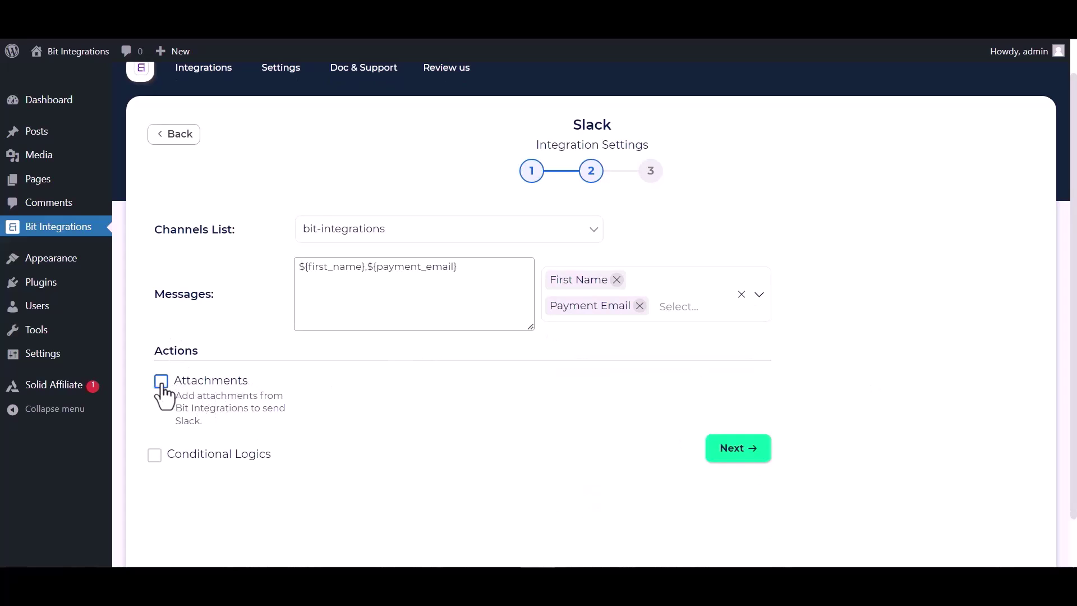
# Leave Conditional Logics off and advance to the final integration step.
pyautogui.click(155, 455)
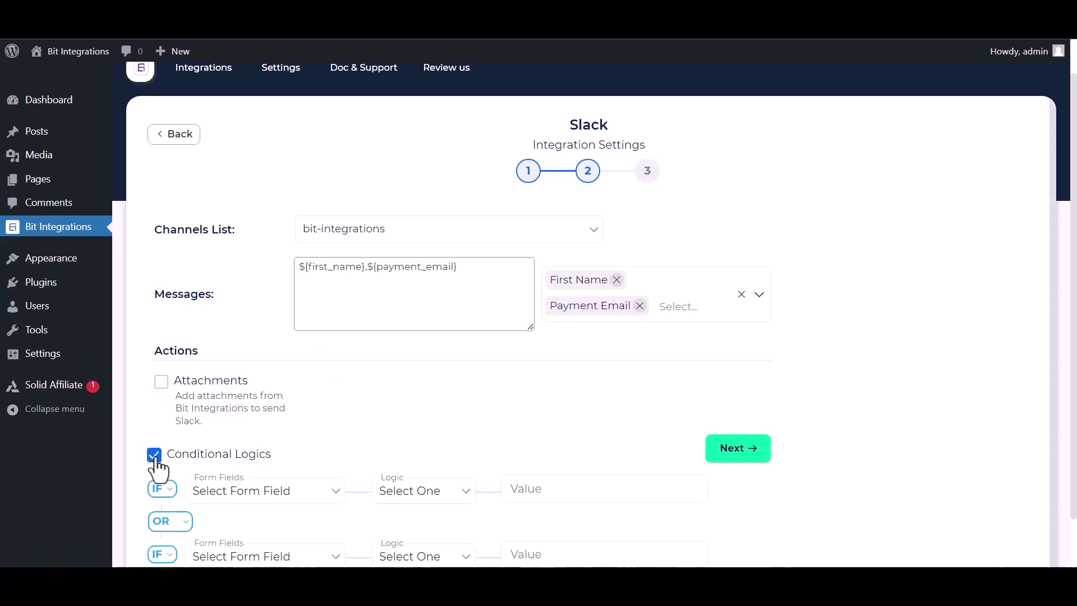
pyautogui.click(155, 457)
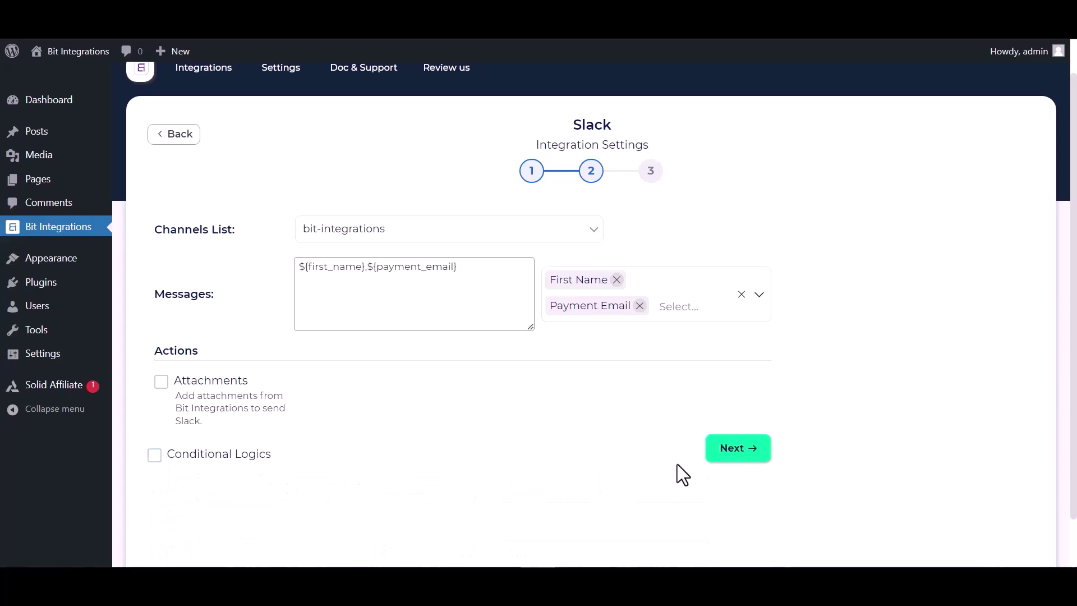
pyautogui.click(750, 452)
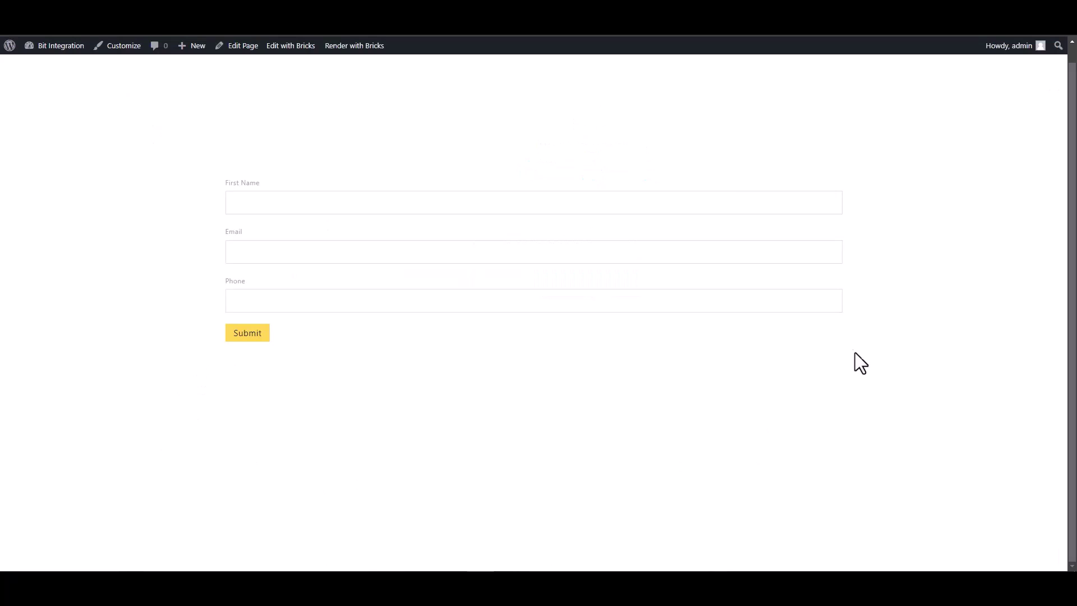
# Submit the test form with First Name 'Bit Integrations', a support e-mail and a phone number.
pyautogui.click(752, 197)
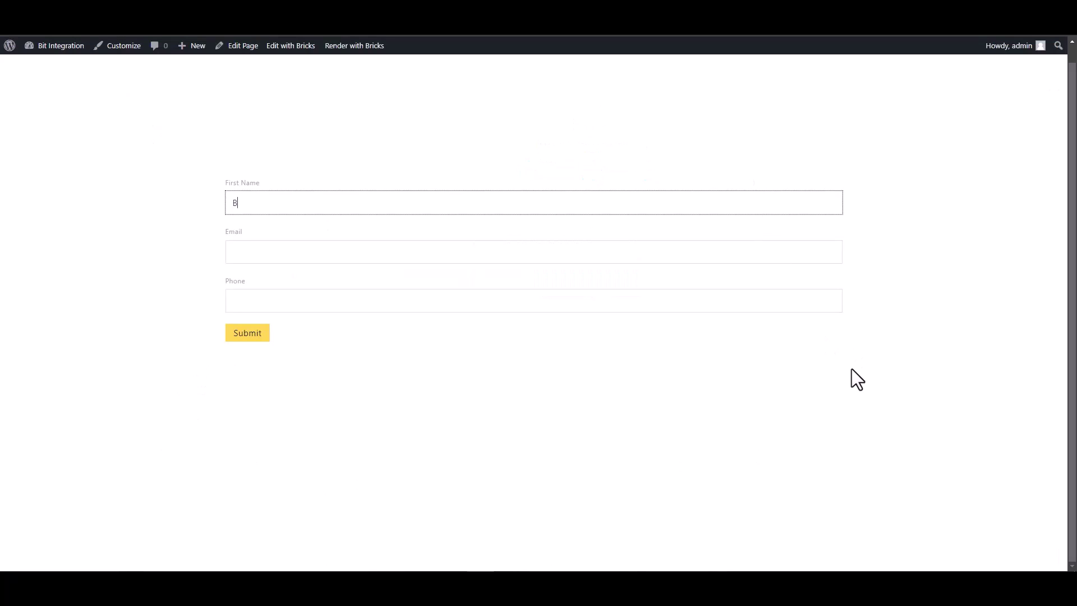
pyautogui.write('Bit Integrations')
pyautogui.press('Tab')
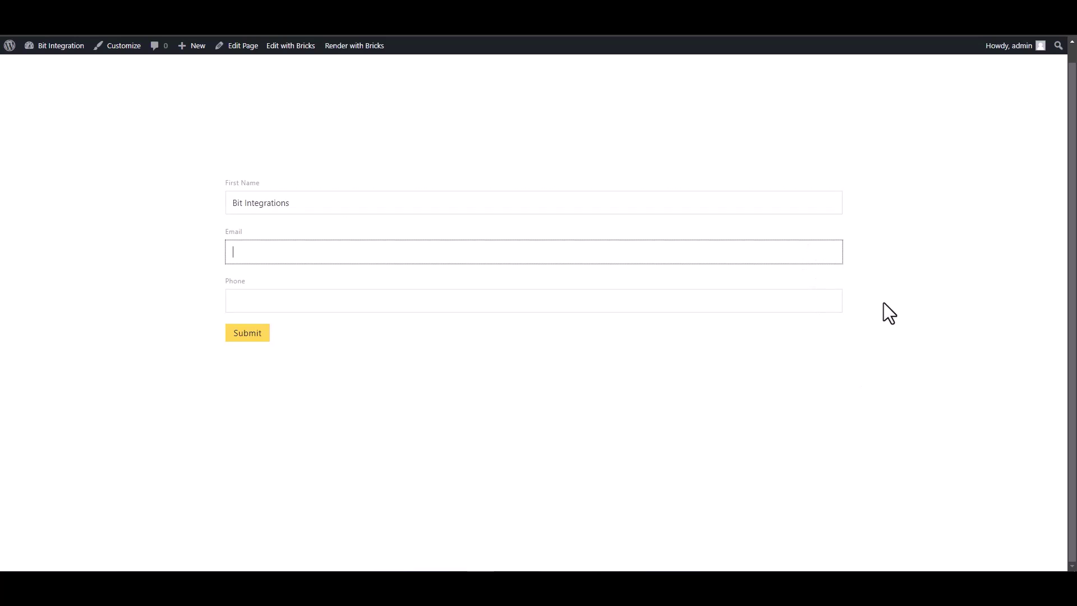
pyautogui.click(785, 301)
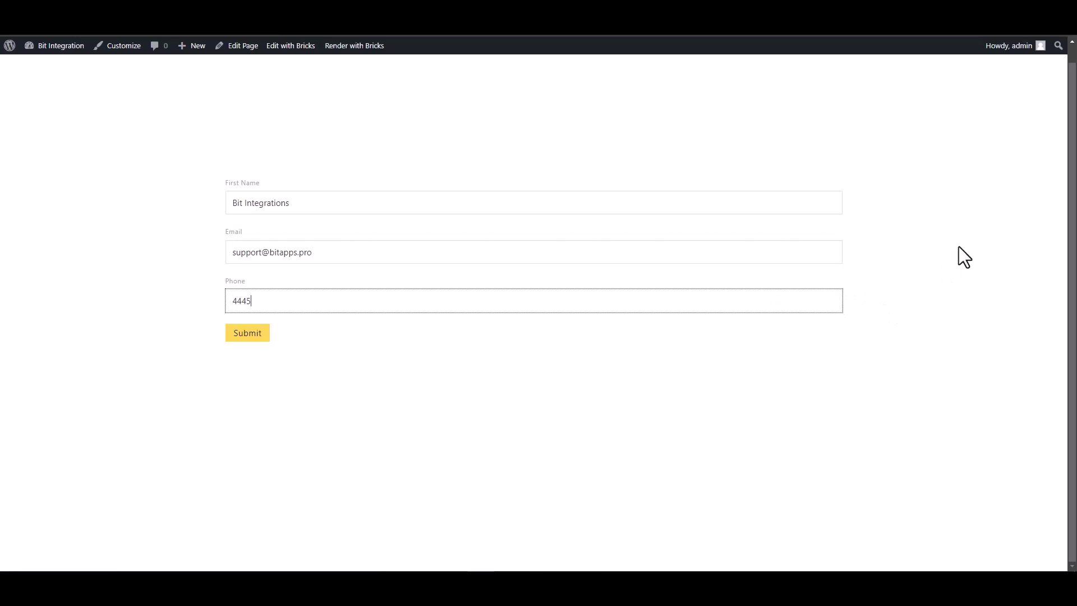
pyautogui.write('666')
pyautogui.click(259, 335)
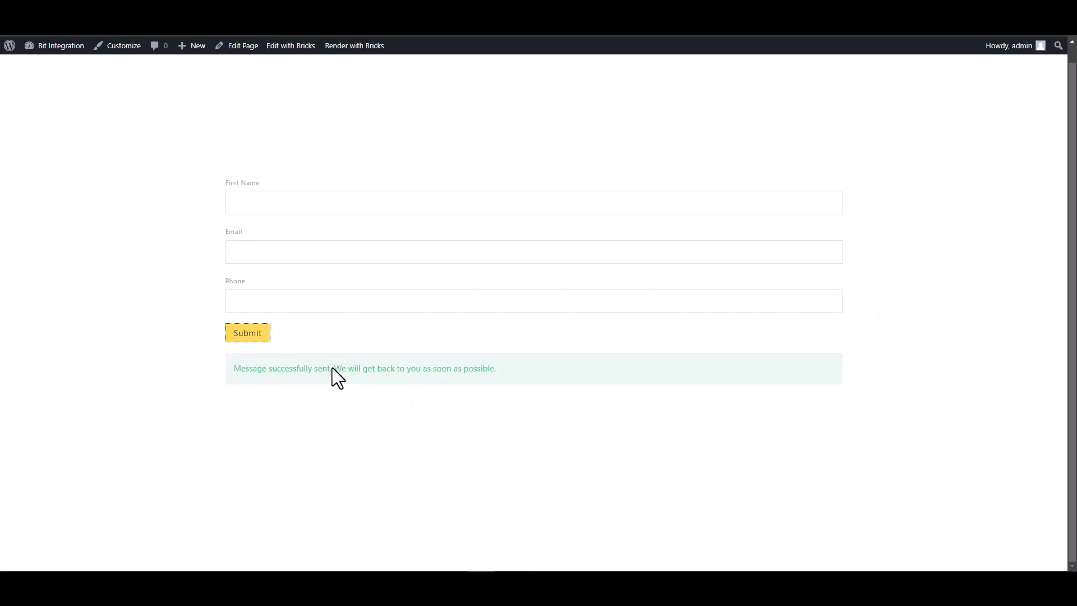